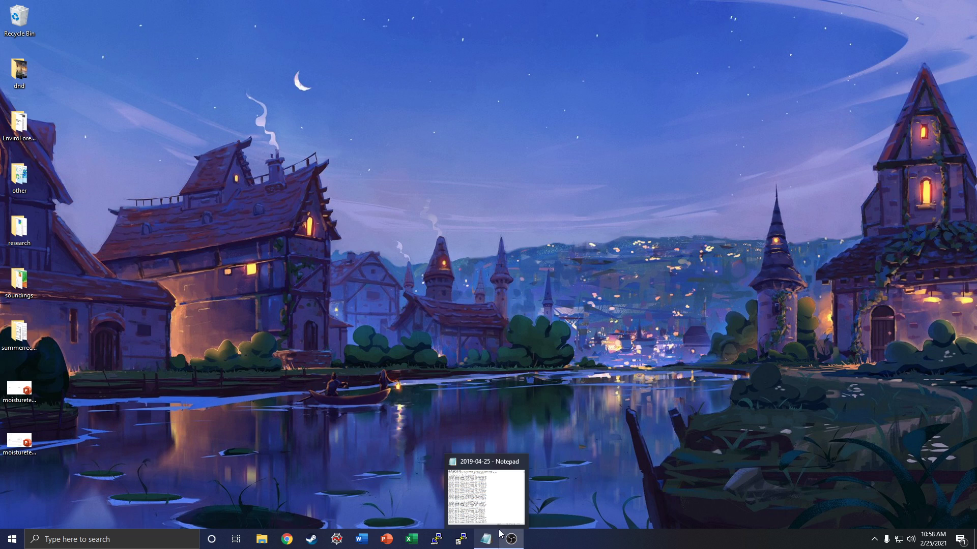
Step: Bring up the 2019-04-25 file in Notepad and examine its four header lines, data records and timestamps
click(506, 524)
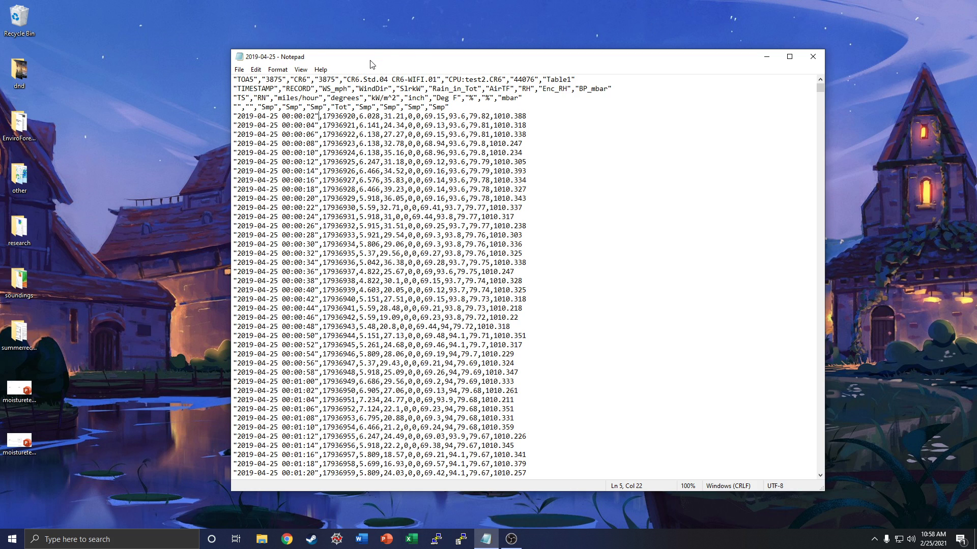
drag(375, 58, 402, 52)
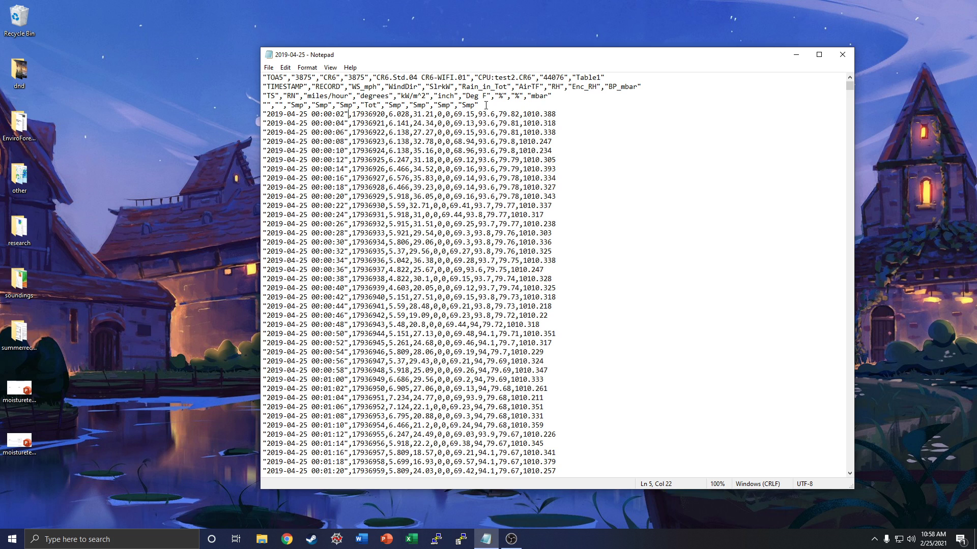
drag(486, 106, 253, 68)
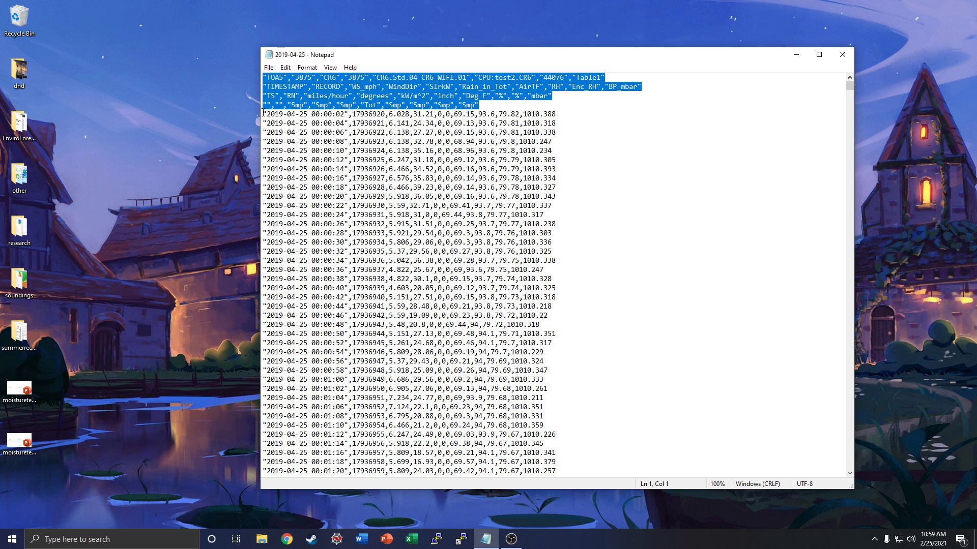
drag(263, 113, 581, 451)
click(618, 186)
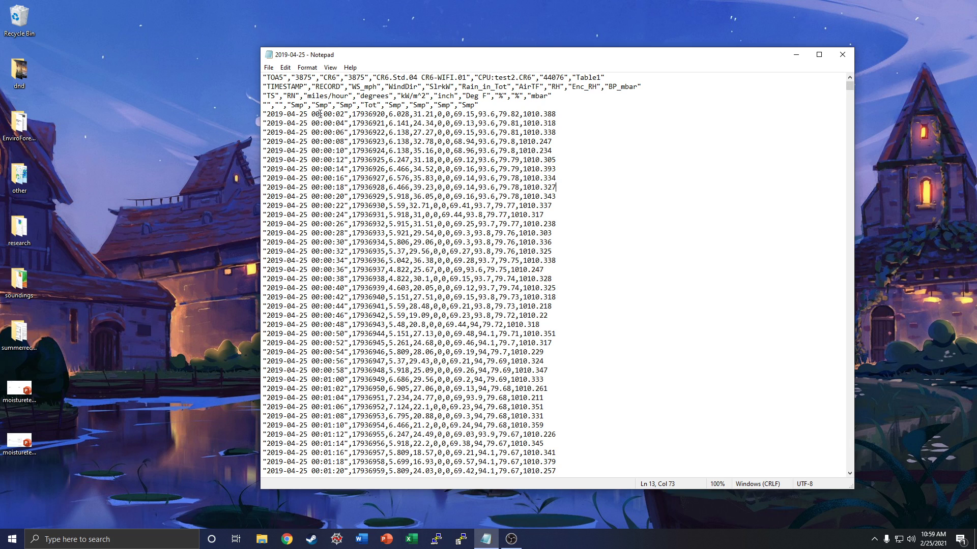
drag(311, 115, 345, 133)
click(313, 132)
drag(661, 54, 644, 34)
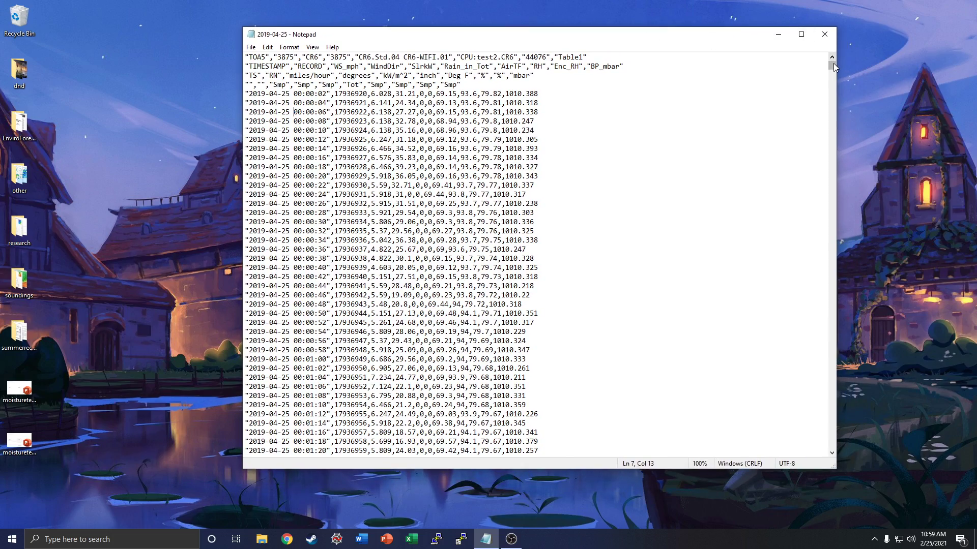
drag(831, 68, 829, 43)
drag(714, 38, 713, 61)
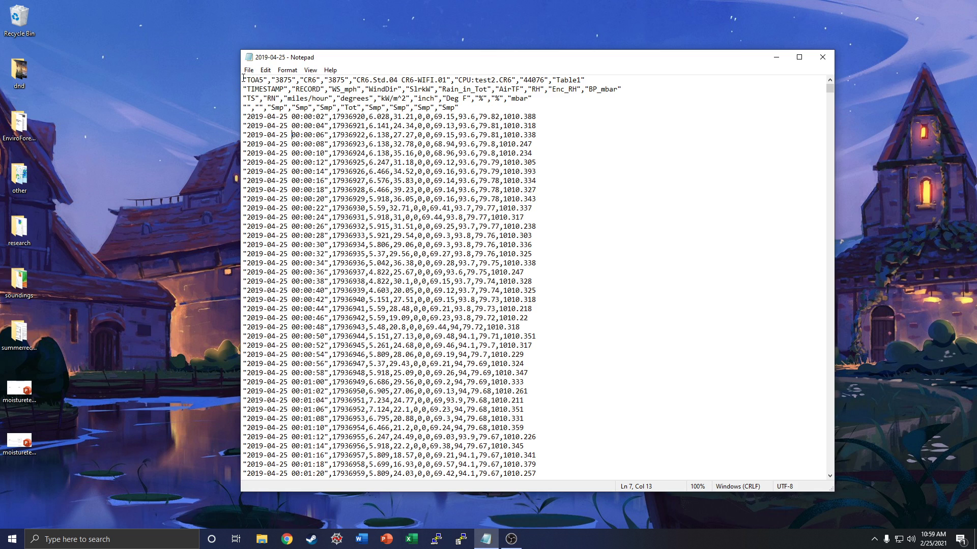
Step: Highlight the four-line header block, and examine the first line beginning with TOA5 for the logger and table information
drag(243, 80, 491, 109)
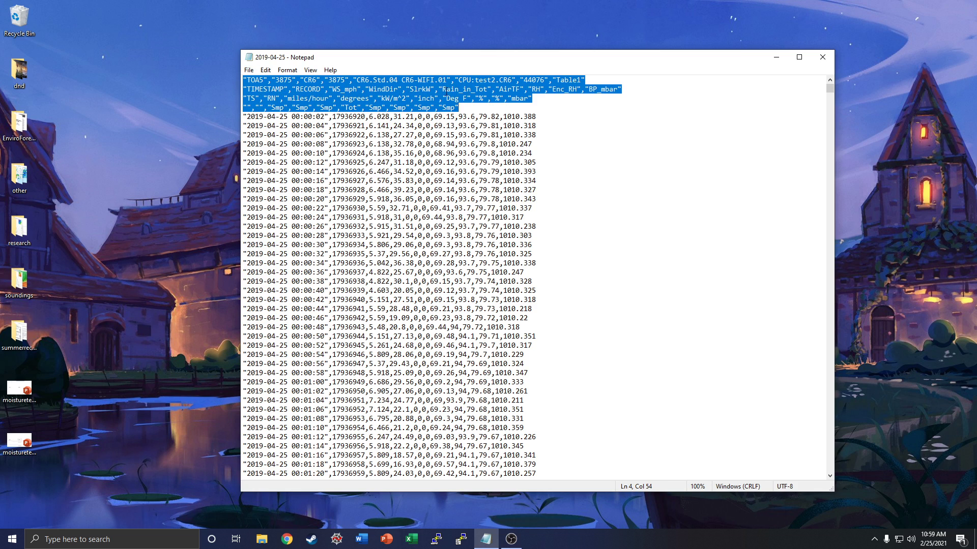
click(365, 81)
double_click(255, 77)
click(254, 78)
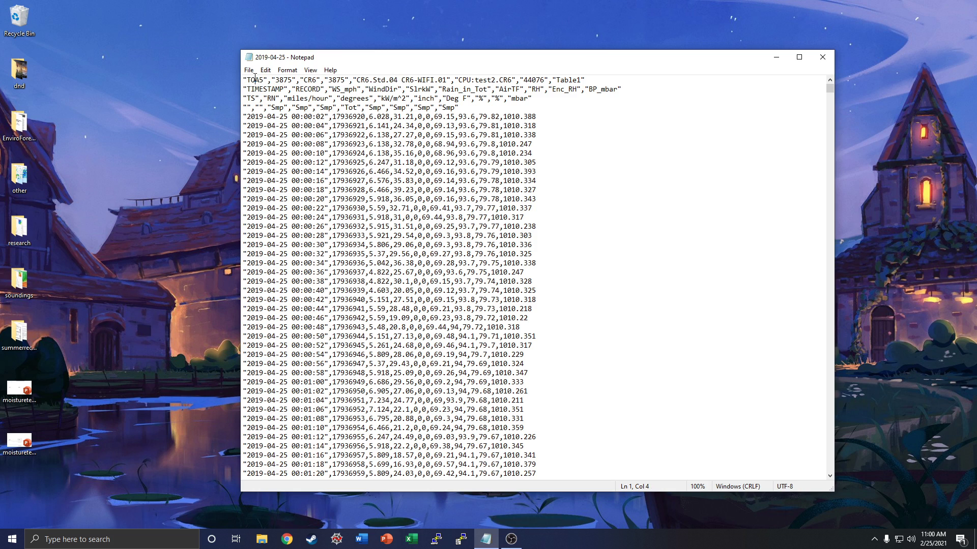
drag(243, 79, 583, 49)
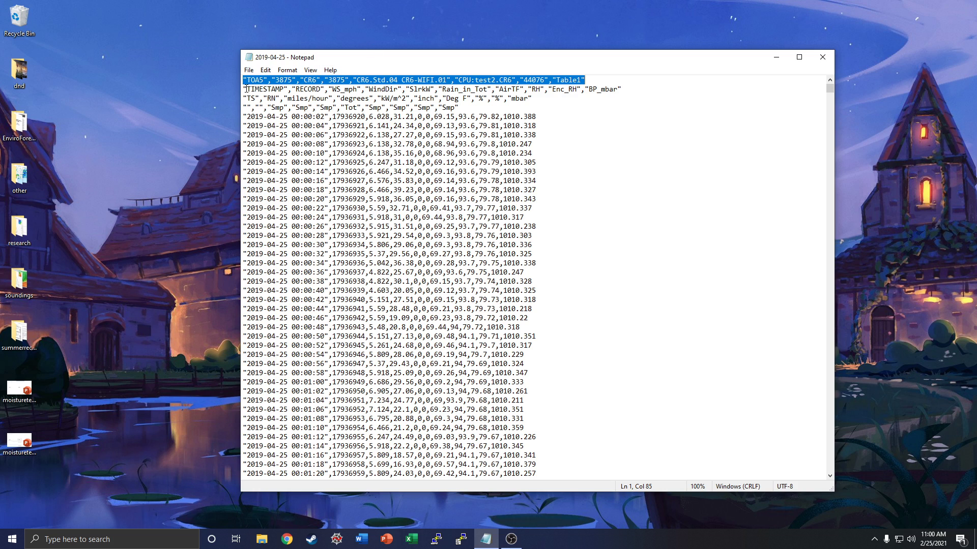
Step: Examine the second header line's variable names, from TIMESTAMP and RECORD through to BP_mbar
drag(245, 89, 633, 89)
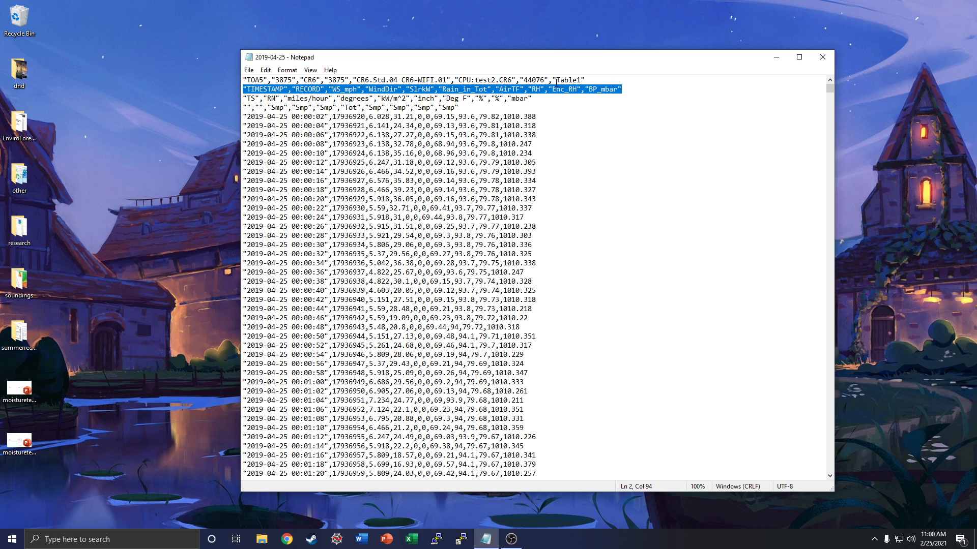
click(216, 116)
click(274, 89)
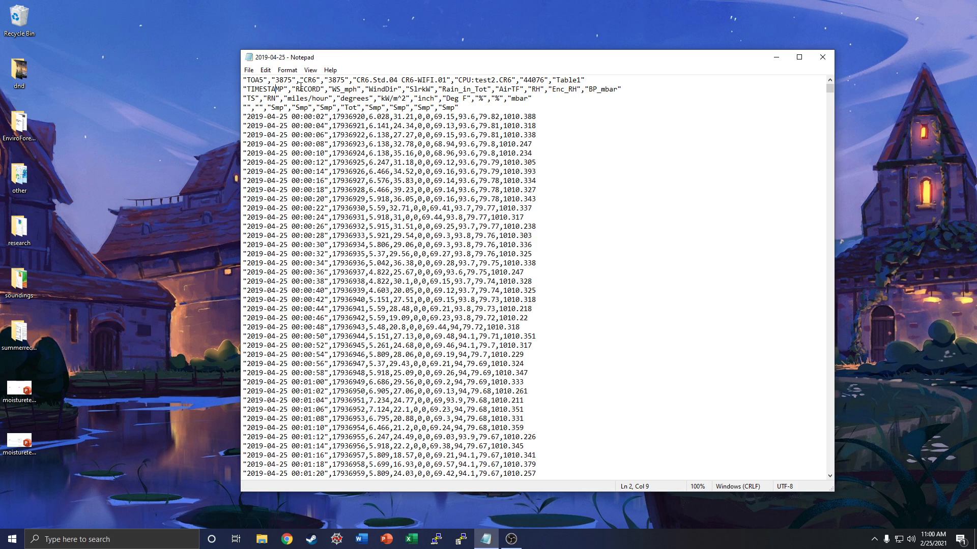
drag(296, 89, 576, 89)
drag(588, 90, 617, 93)
click(570, 89)
triple_click(570, 89)
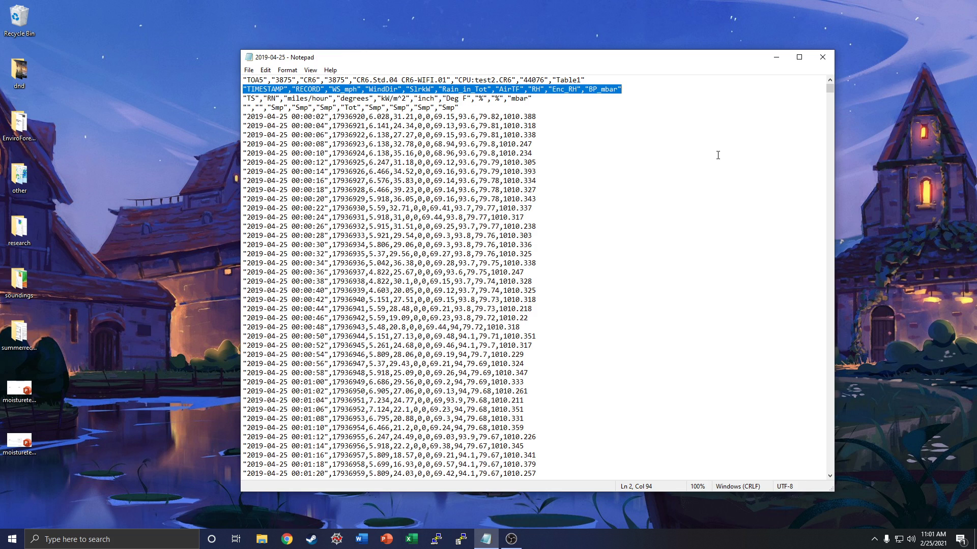
Step: Examine the third header line's units and match them to the variable names above
double_click(252, 100)
click(253, 100)
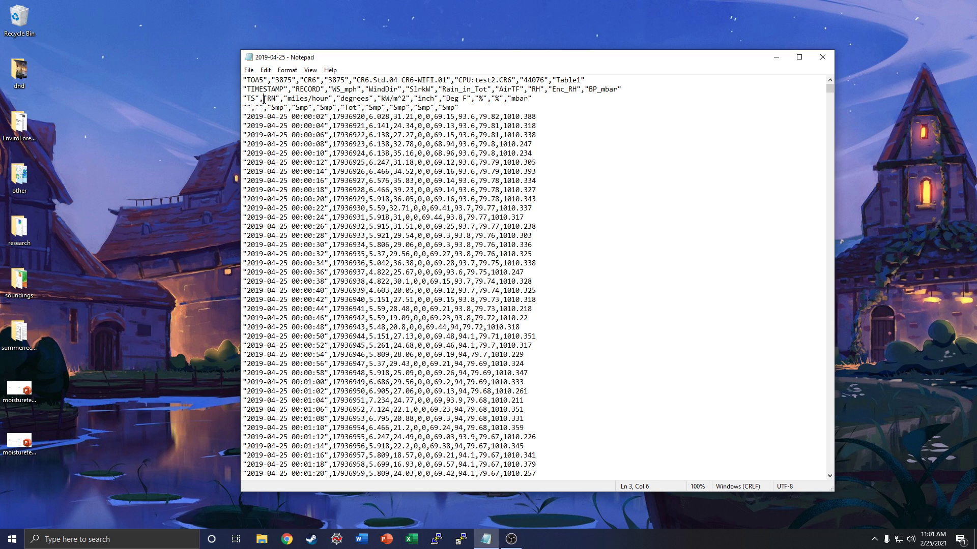
drag(244, 98, 532, 98)
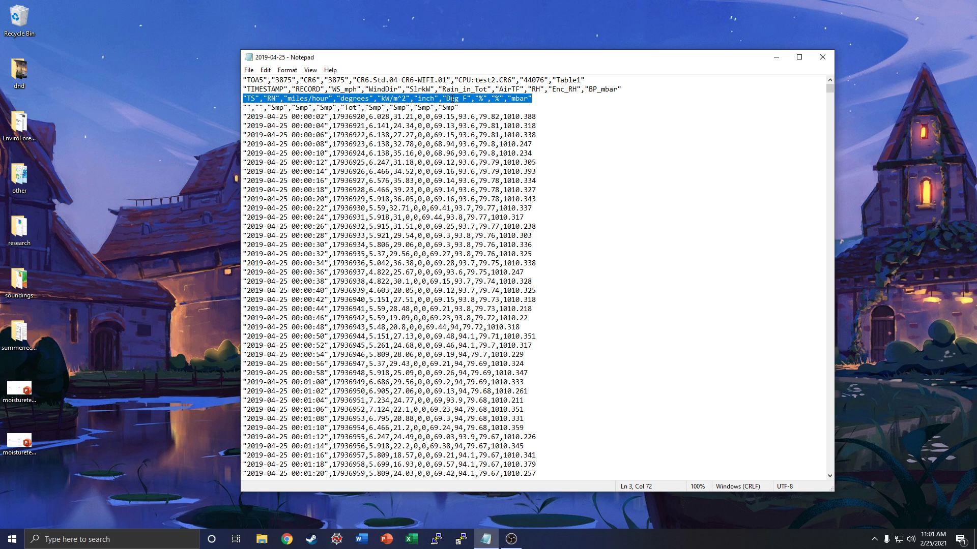
click(446, 98)
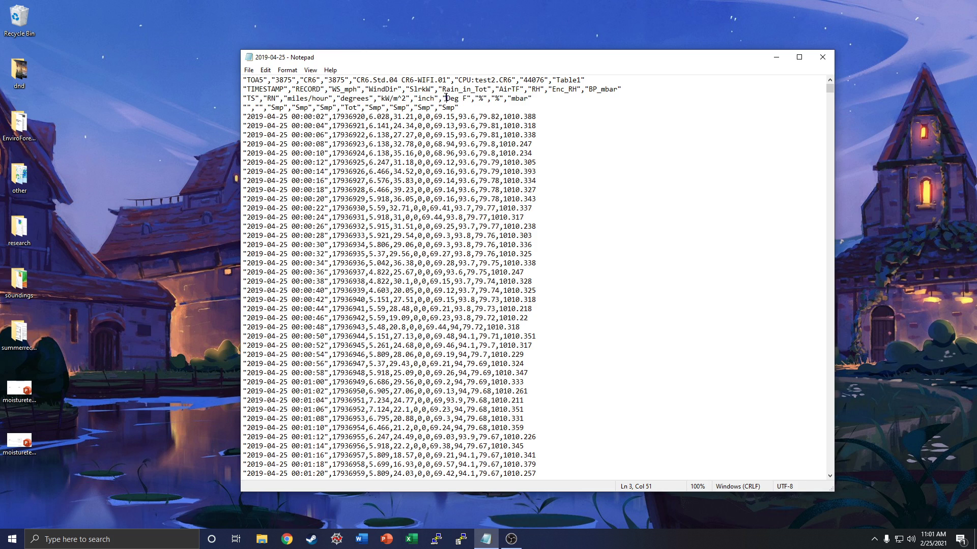
drag(446, 98, 466, 99)
drag(511, 98, 531, 98)
click(382, 90)
mouse_move(410, 89)
mouse_down()
mouse_move(432, 89)
mouse_move(406, 98)
mouse_up()
Step: Examine the fourth header line's Smp and Tot entries against Rain_in_Tot, and check the comma separators in the first data record
click(279, 107)
triple_click(279, 107)
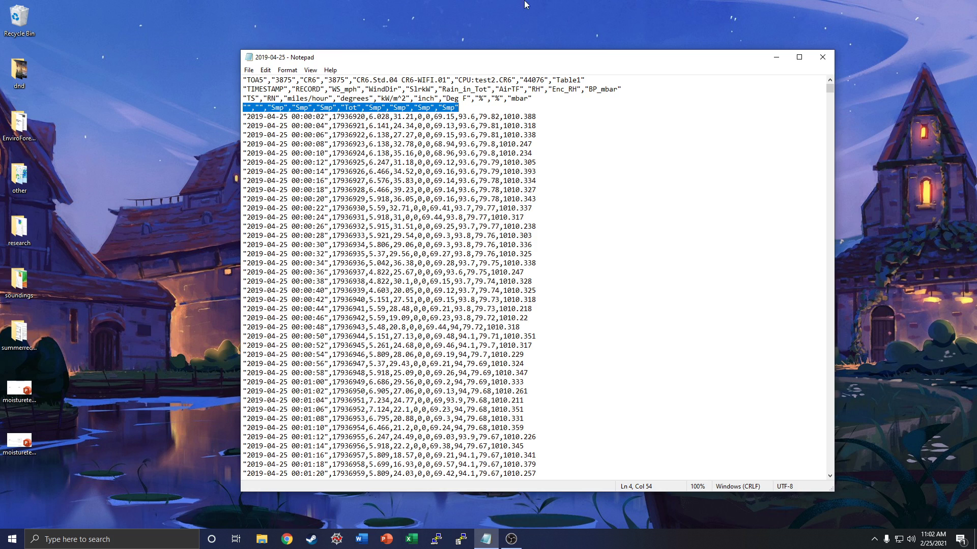
click(443, 90)
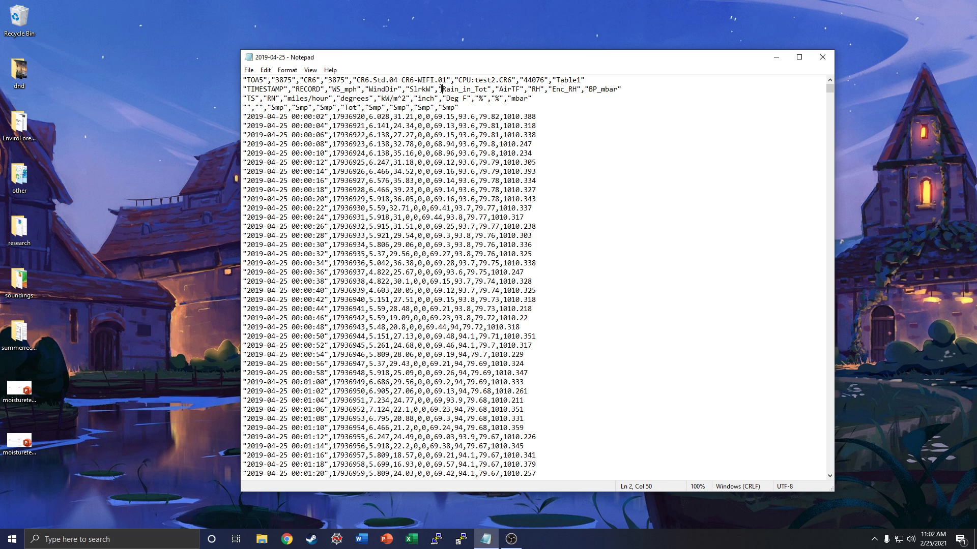
drag(442, 89, 488, 91)
drag(344, 107, 358, 109)
click(345, 108)
drag(246, 117, 390, 117)
drag(328, 117, 332, 117)
Step: Switch to Excel, create a blank workbook and bring up the list of recent files to open
click(411, 539)
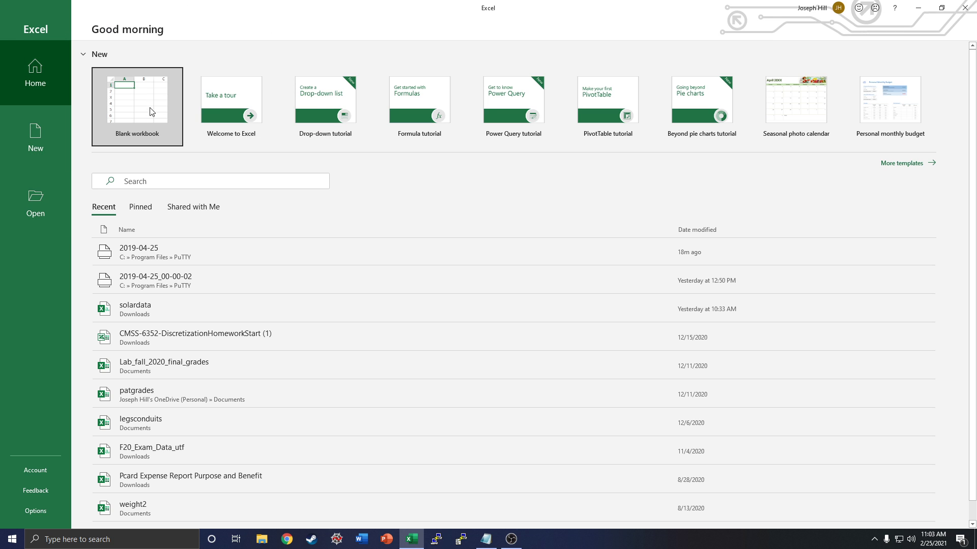
click(133, 106)
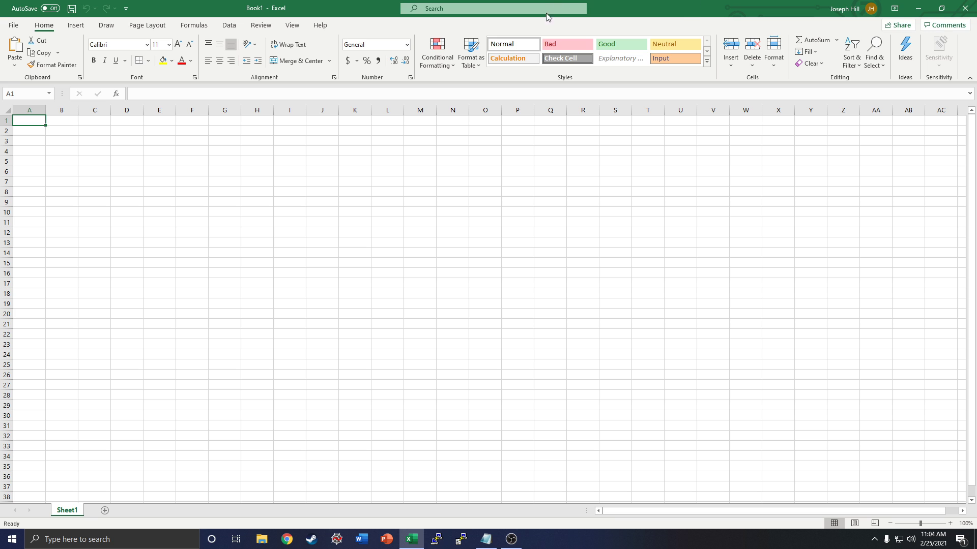
click(15, 27)
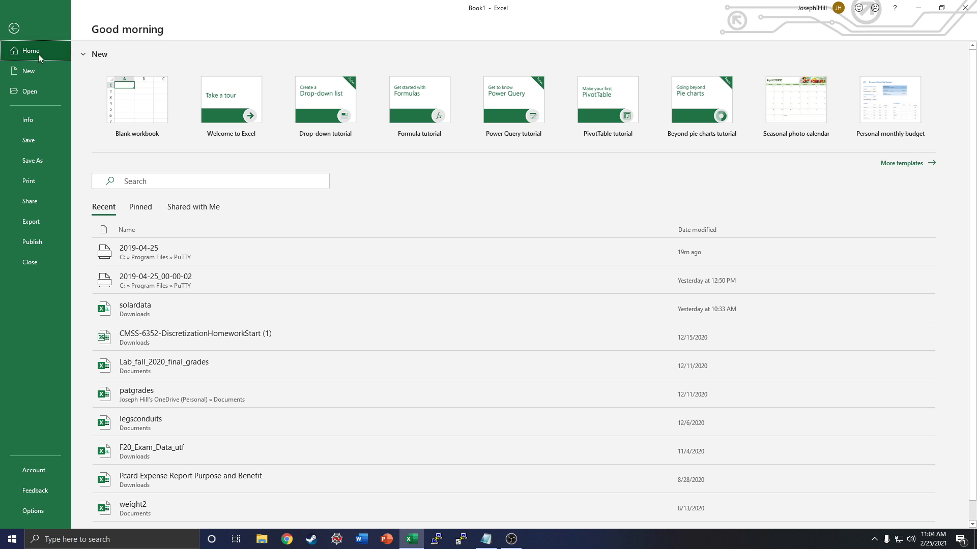
click(32, 92)
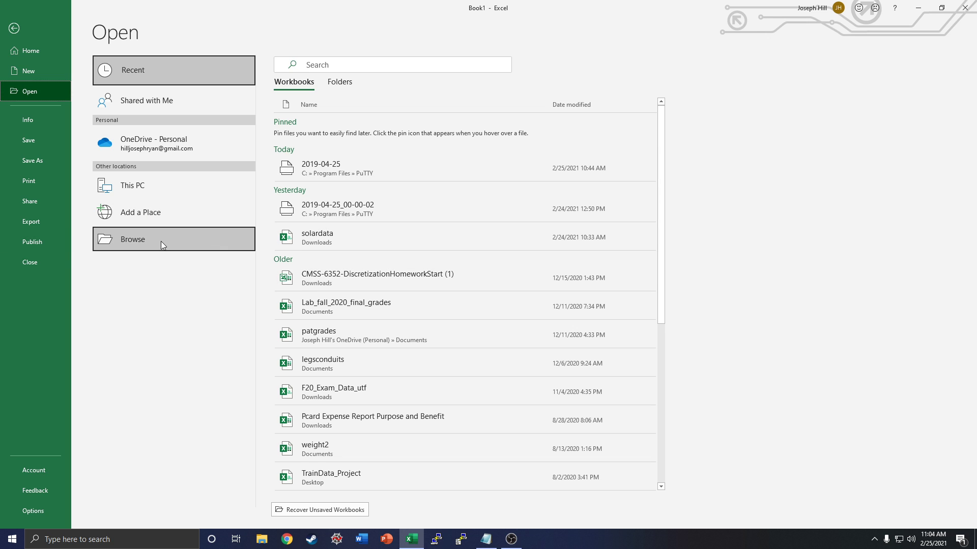
click(141, 242)
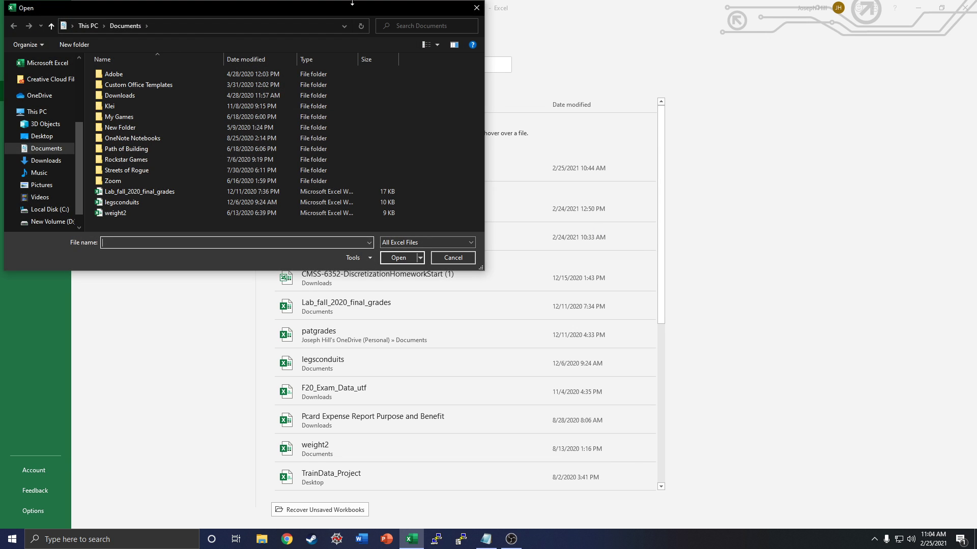
scroll(44, 164, up, 4)
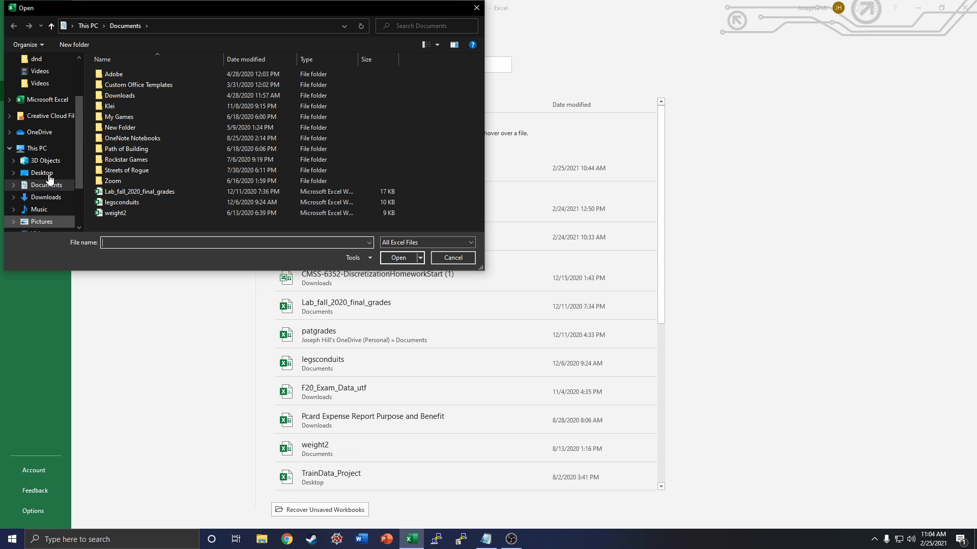
scroll(44, 164, down, 5)
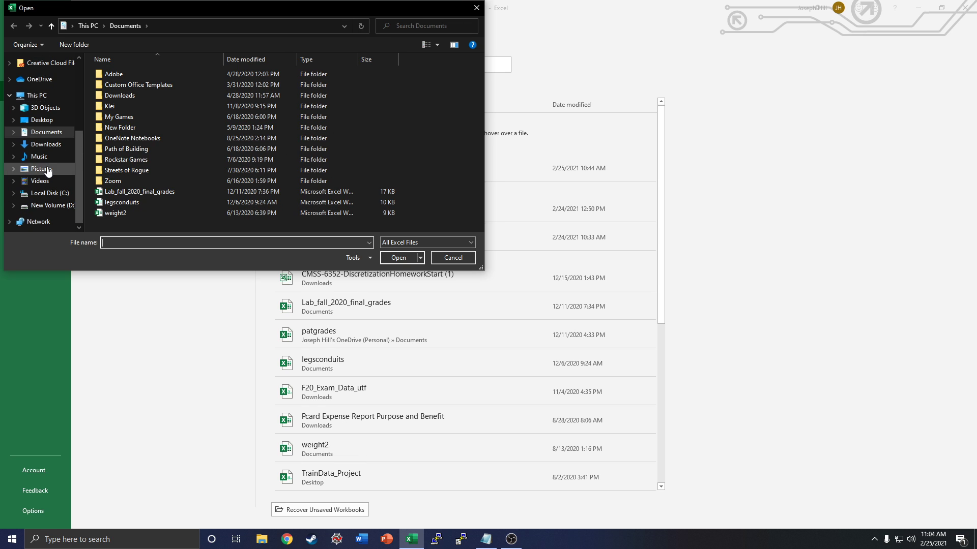
click(477, 8)
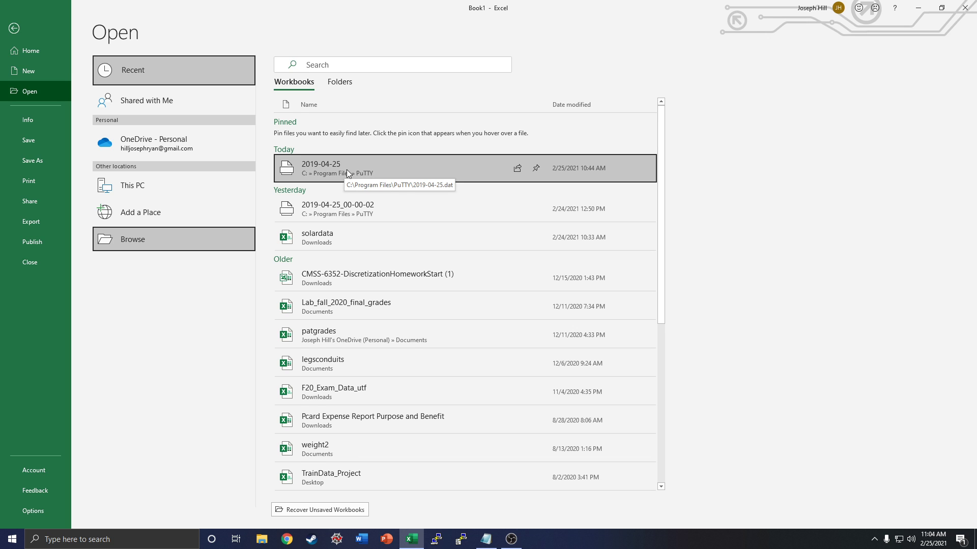
Step: Import the recent 2019-04-25 file as delimited text with comma separation and General column format, and widen column A to fit the timestamps
click(407, 173)
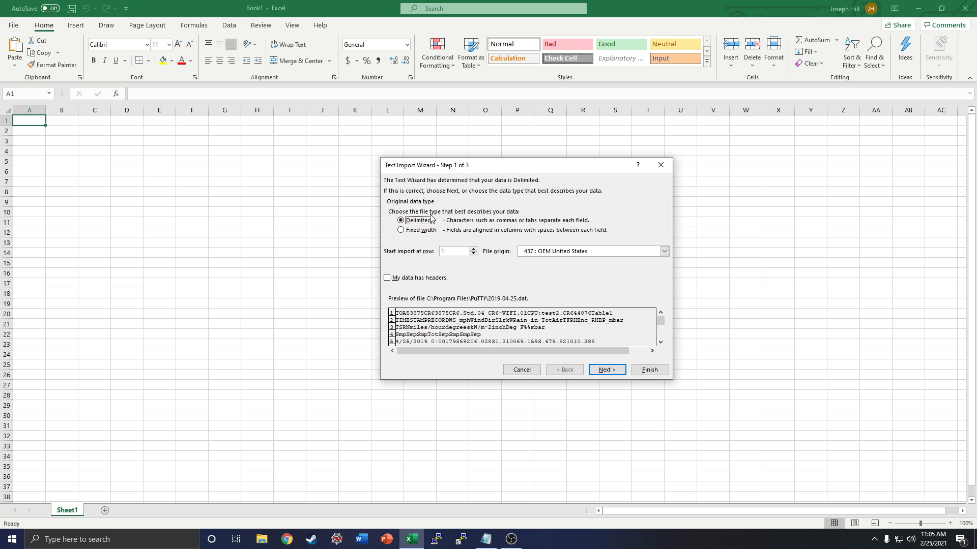
click(611, 371)
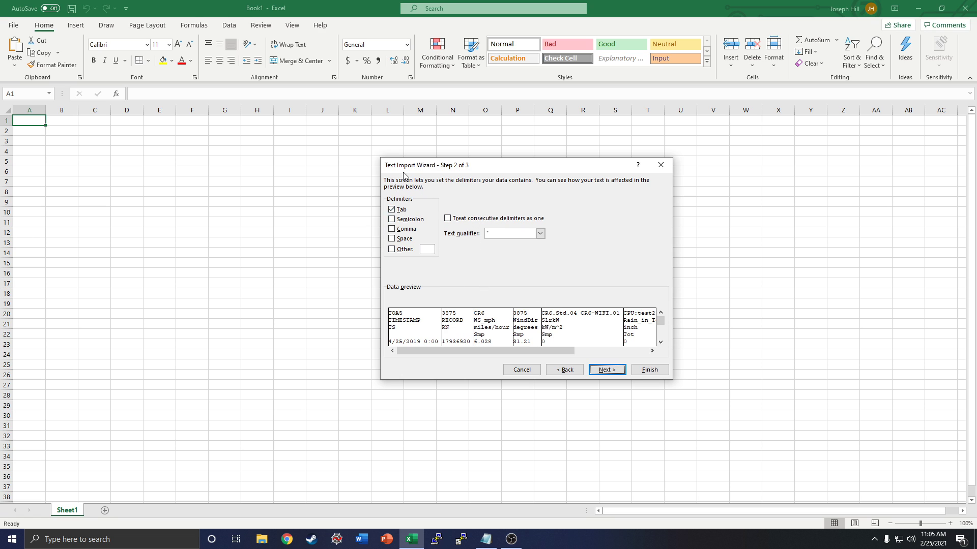
click(396, 229)
click(612, 371)
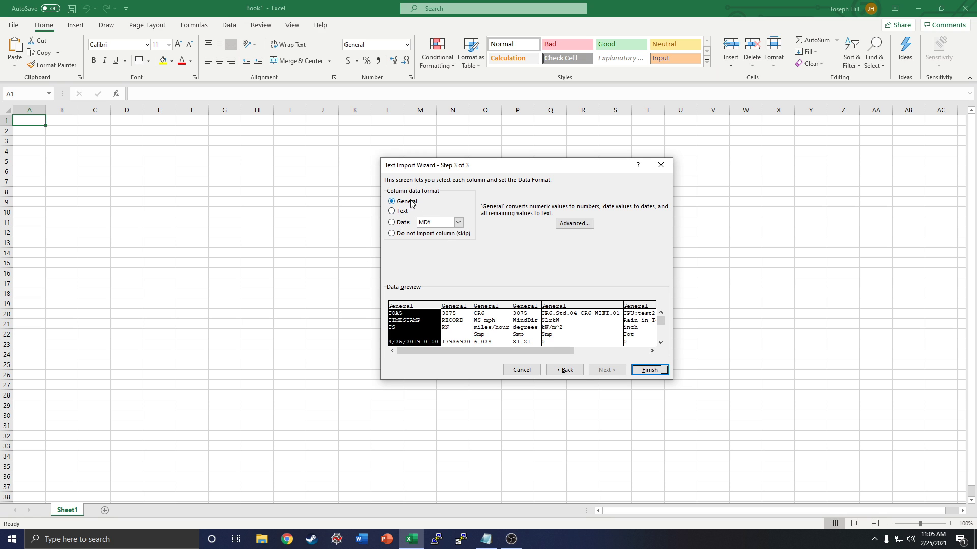
click(650, 373)
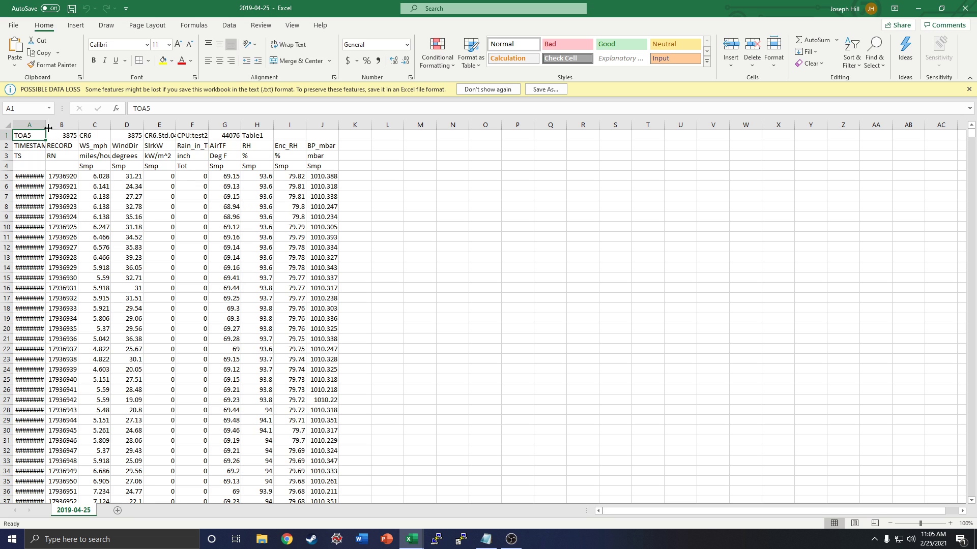
drag(45, 123, 69, 121)
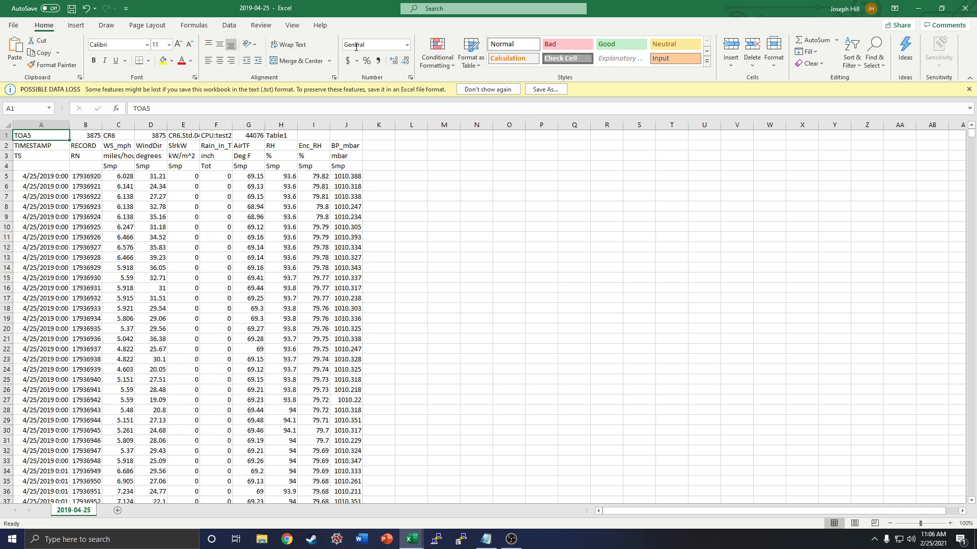
Step: Compare the AirTF and RH columns by highlighting each in turn
click(248, 125)
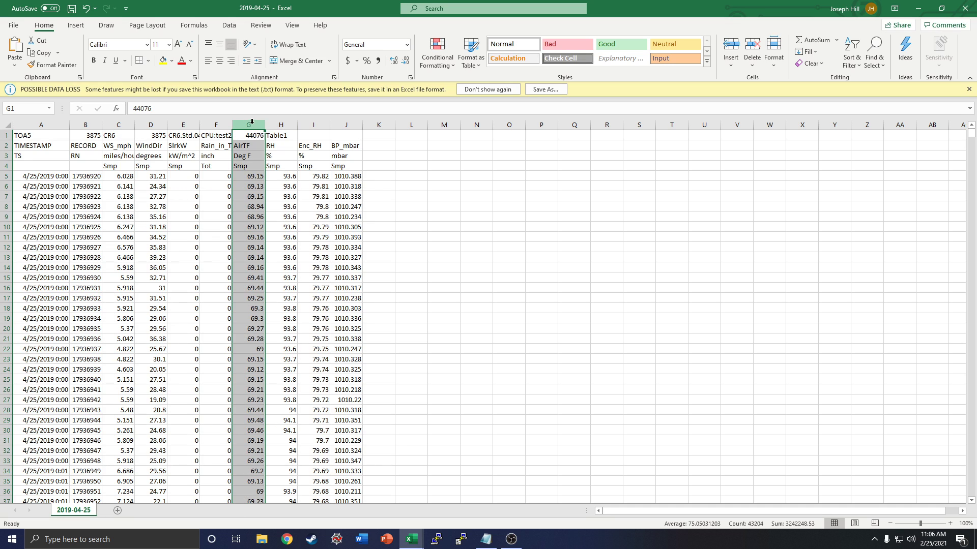
click(279, 124)
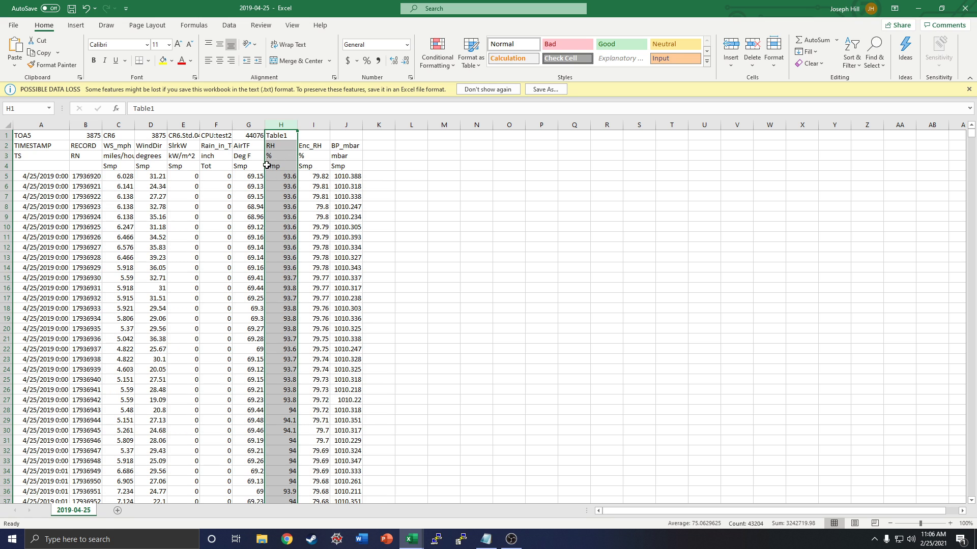
click(250, 124)
click(277, 125)
click(256, 124)
click(279, 124)
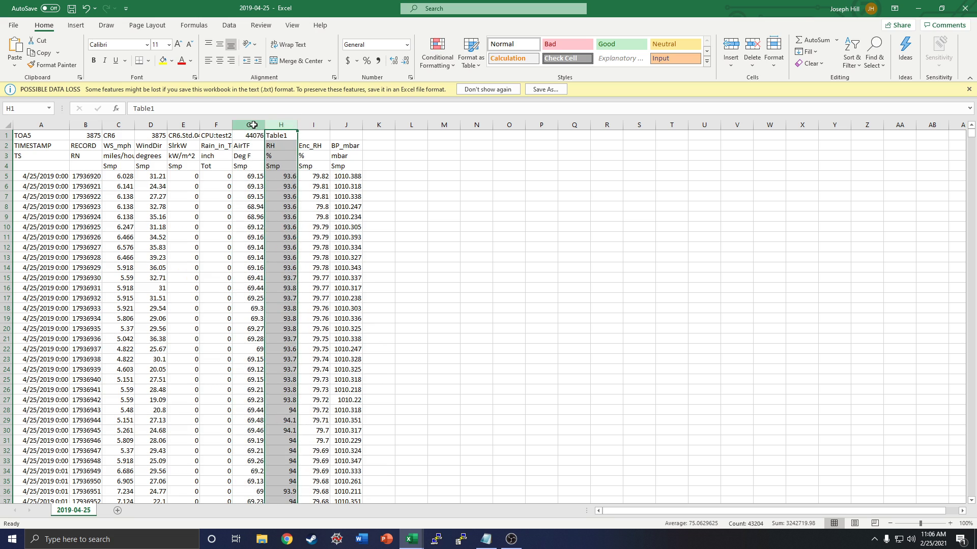
click(251, 124)
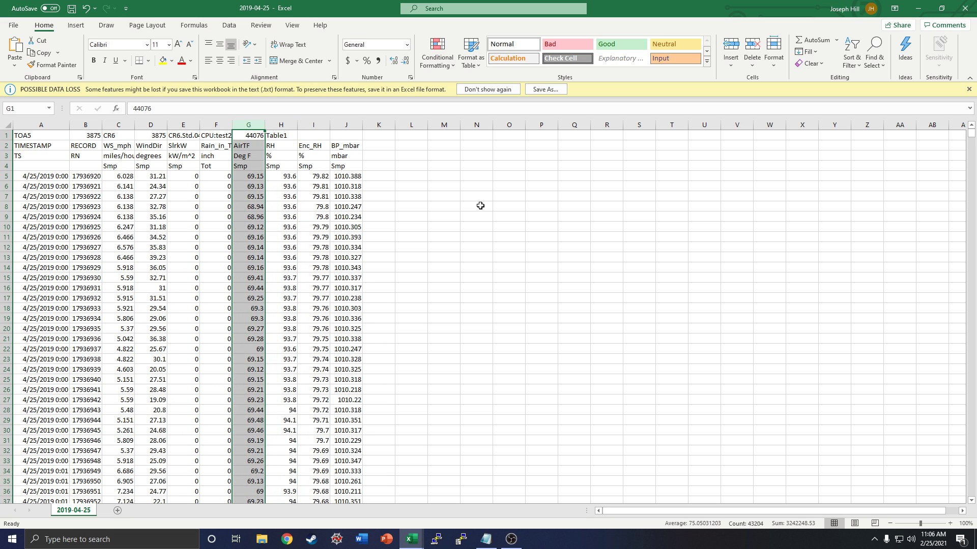
click(50, 125)
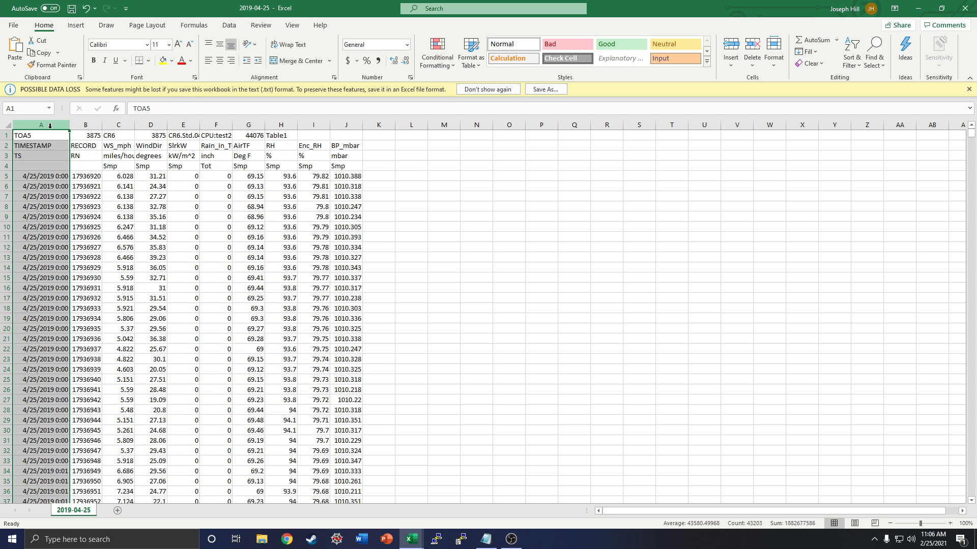
click(432, 216)
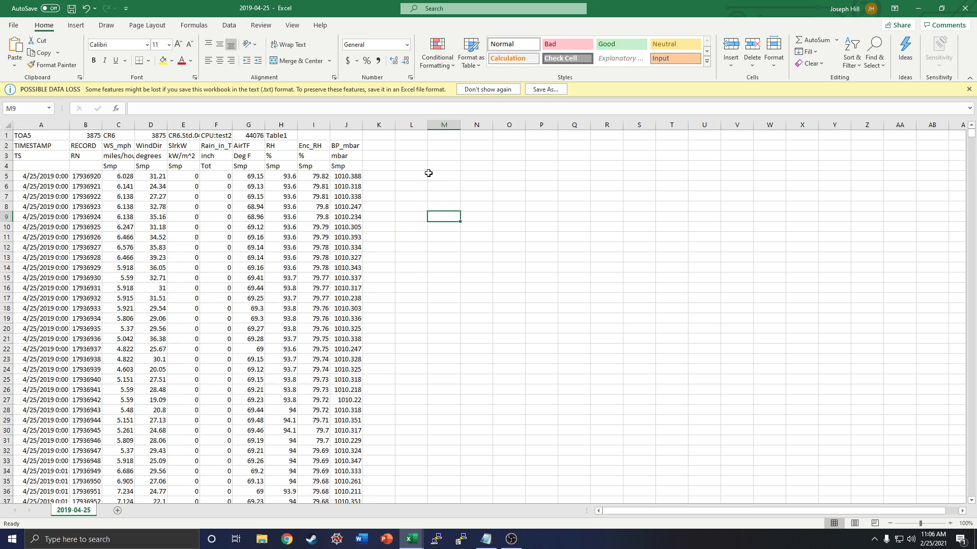
click(46, 121)
click(475, 176)
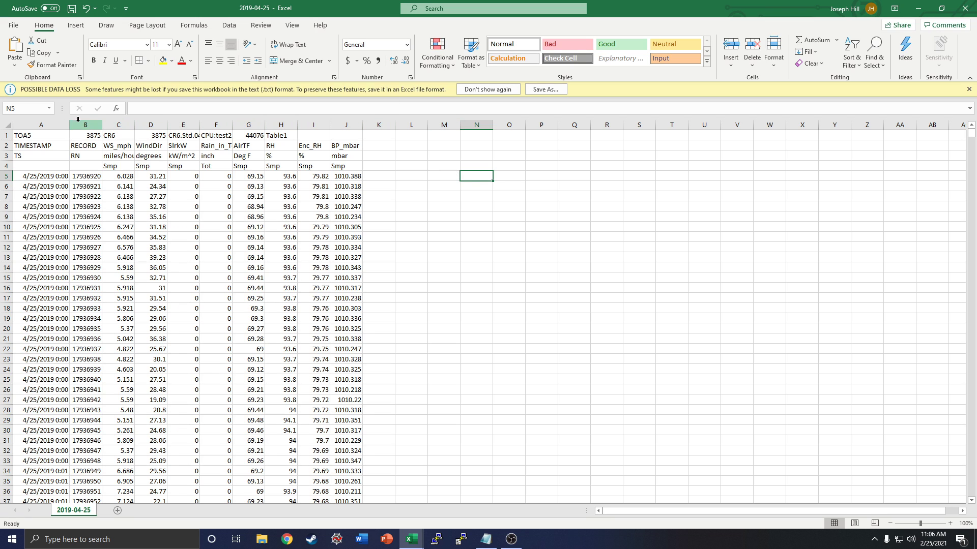
Step: Select the timestamp, AirTF and RH columns (A, G and H) together, excluding their row 1 cells
click(46, 125)
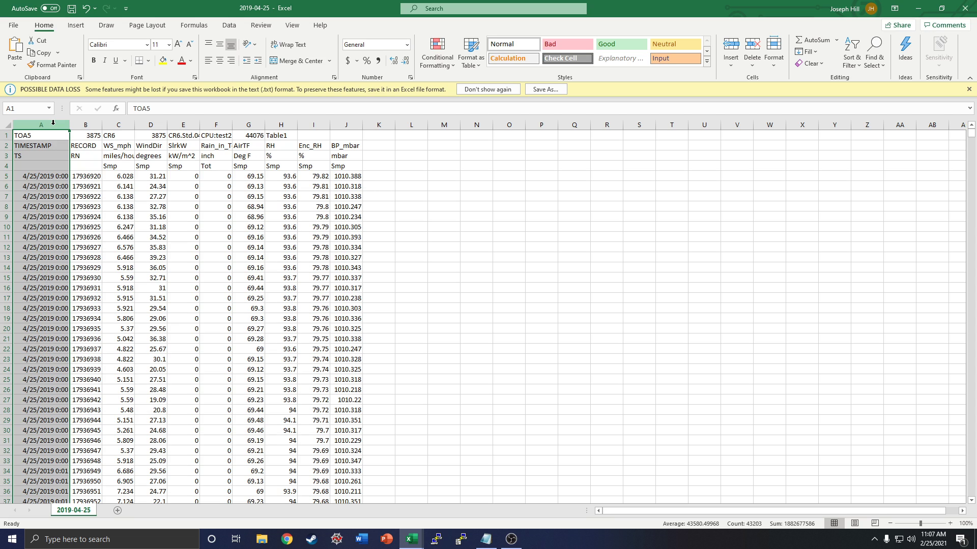
click(249, 126)
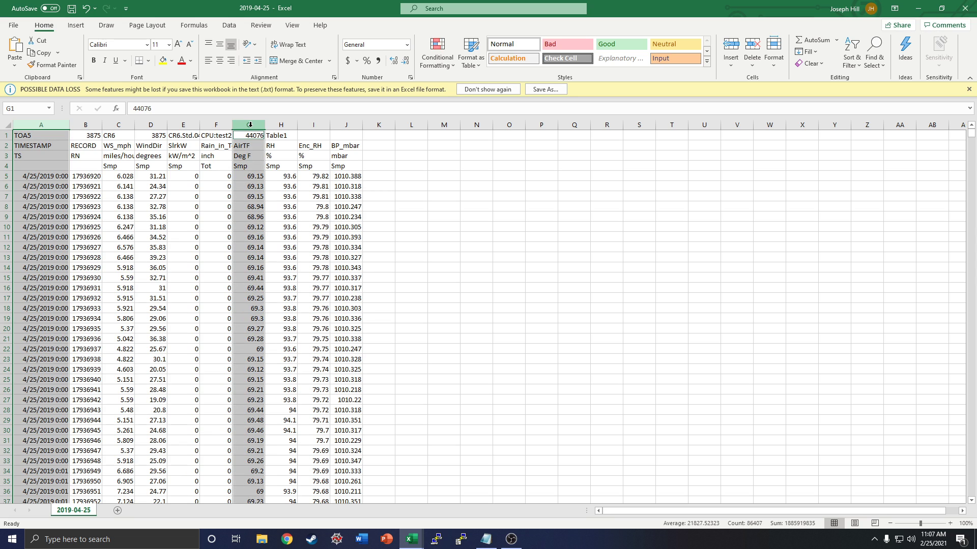
ctrl+click(283, 122)
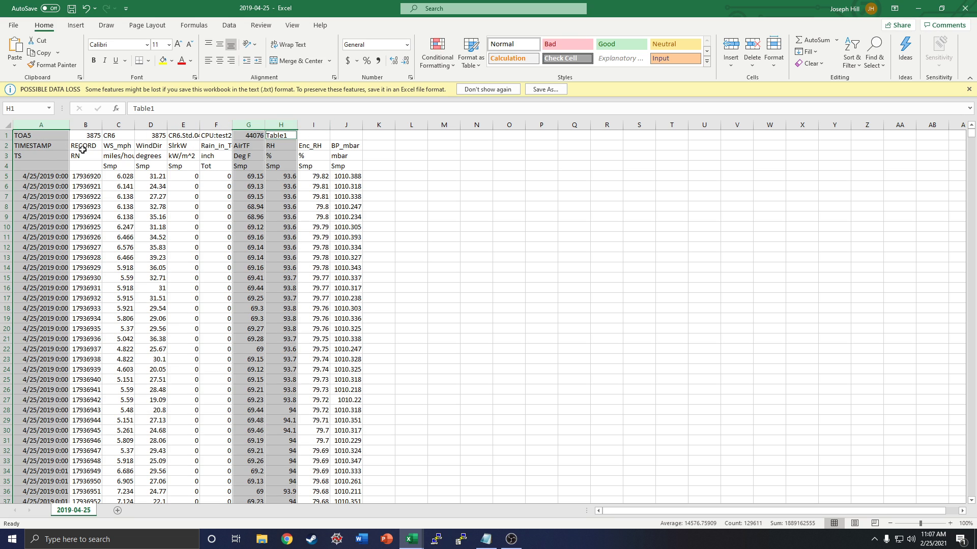
ctrl+click(53, 136)
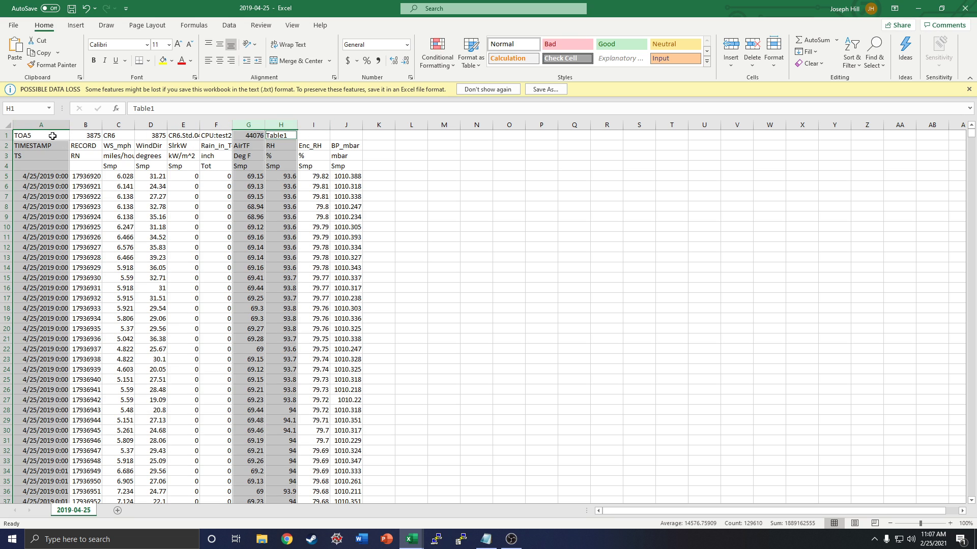
ctrl+click(247, 136)
ctrl+click(280, 137)
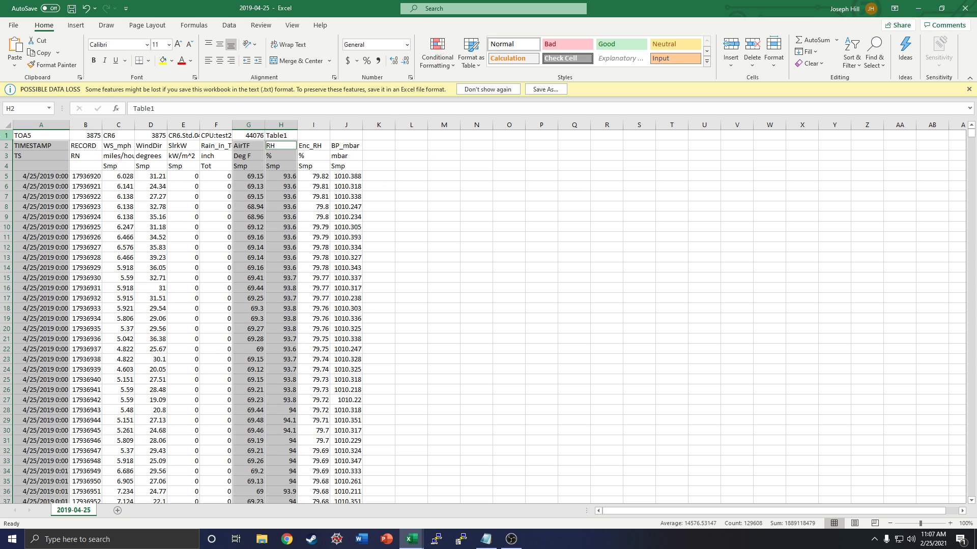
Step: Exclude the row 3 and row 4 header cells of columns A, G and H from the selection
ctrl+click(40, 157)
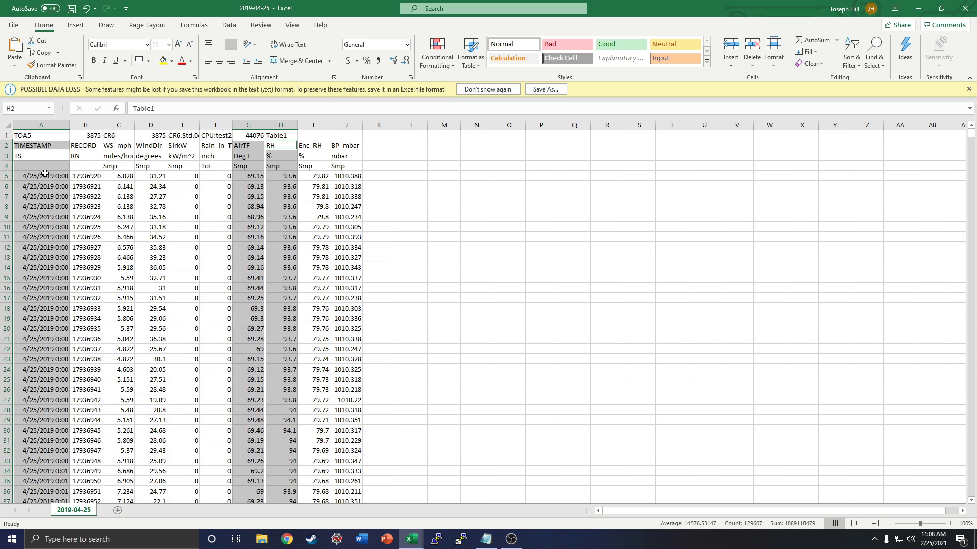
ctrl+click(46, 168)
ctrl+click(248, 155)
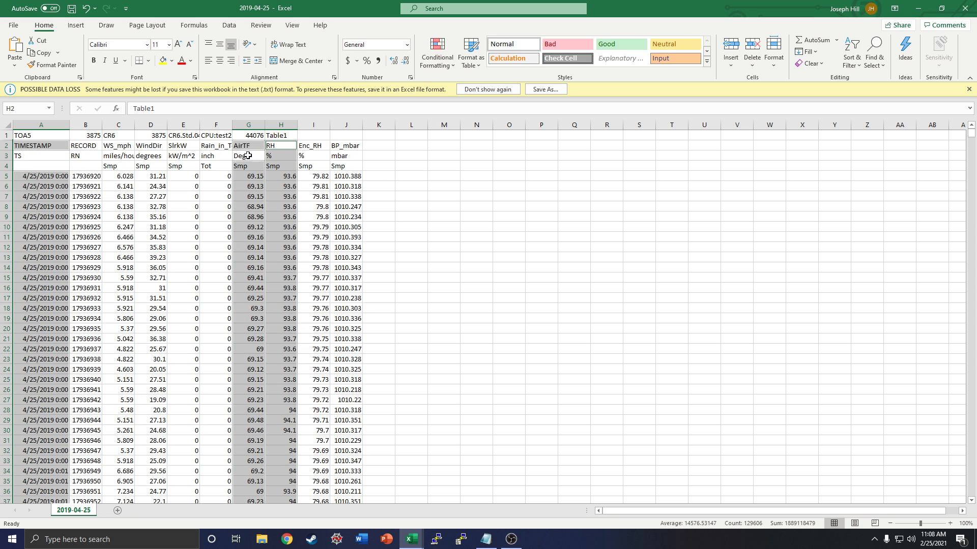
ctrl+click(253, 167)
ctrl+click(283, 157)
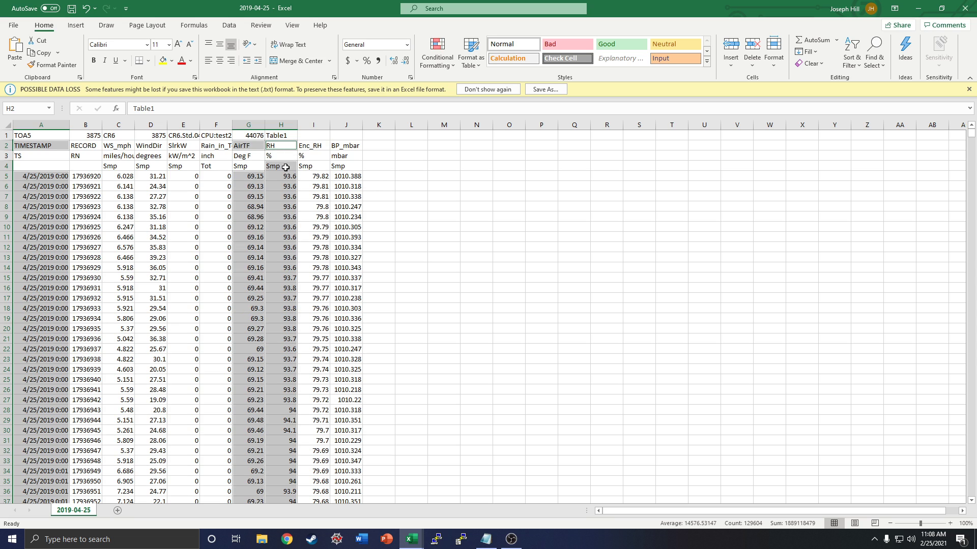
ctrl+click(279, 166)
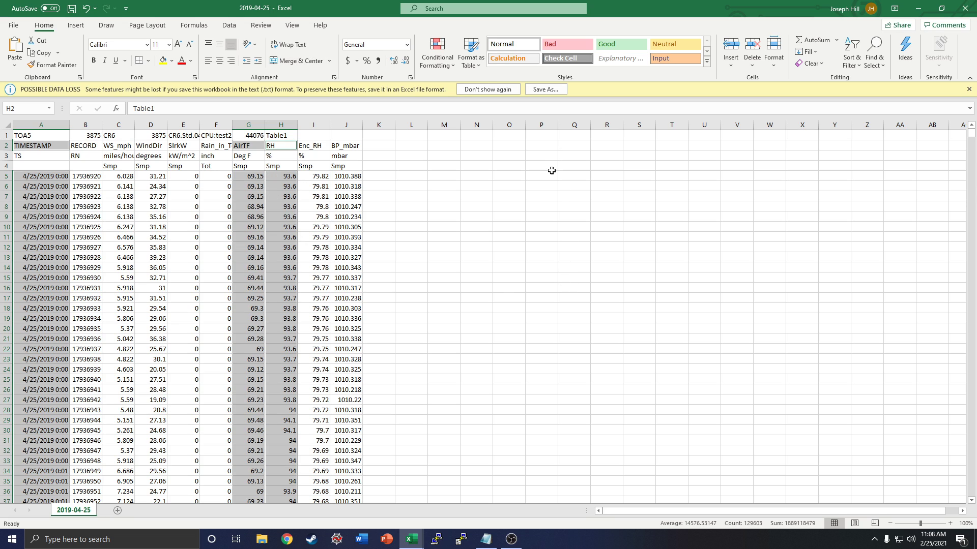
Step: Insert a Scatter with Straight Lines and Markers chart from the selected timestamp, AirTF and RH data
click(77, 26)
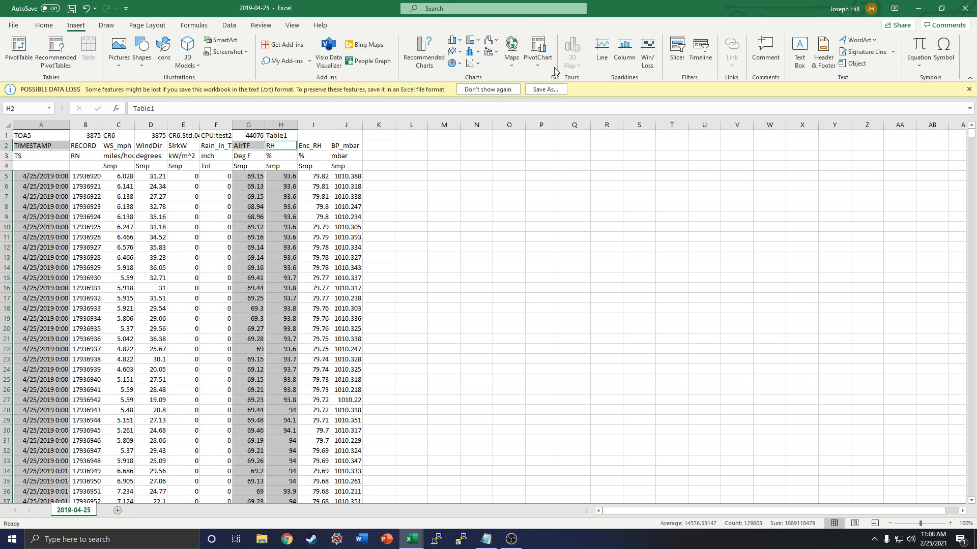
click(477, 66)
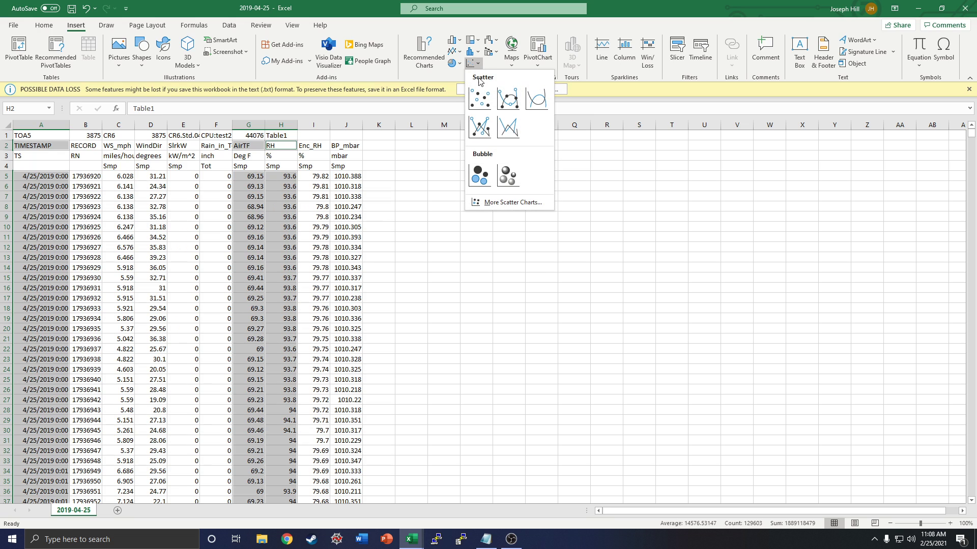
click(482, 127)
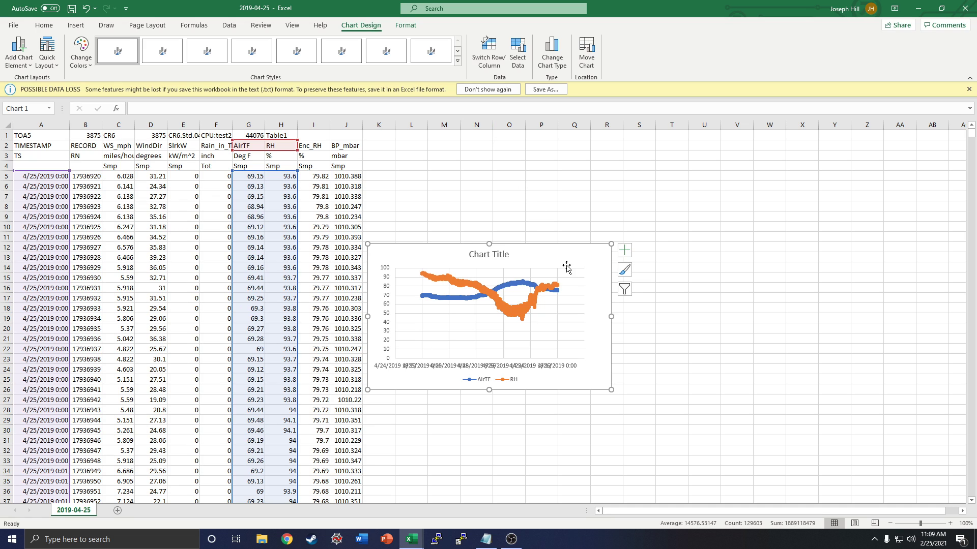
Step: Move the chart up beside the data at about row 2 and enlarge it to reach about column AA and row 34
mouse_move(557, 249)
mouse_down()
mouse_move(571, 165)
mouse_move(562, 151)
mouse_up()
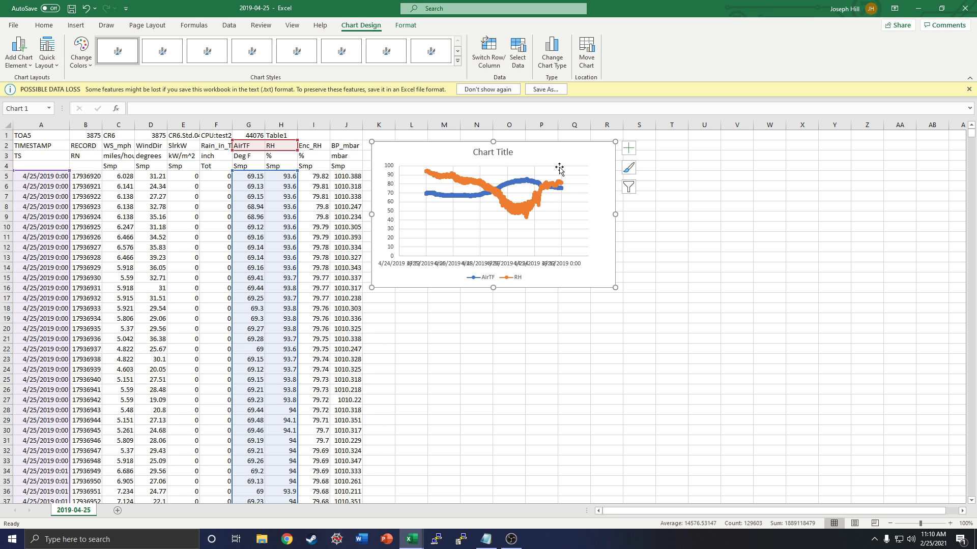
mouse_move(547, 157)
mouse_down()
mouse_move(609, 150)
mouse_move(562, 309)
mouse_move(740, 307)
mouse_move(524, 177)
mouse_move(584, 162)
mouse_move(549, 153)
mouse_up()
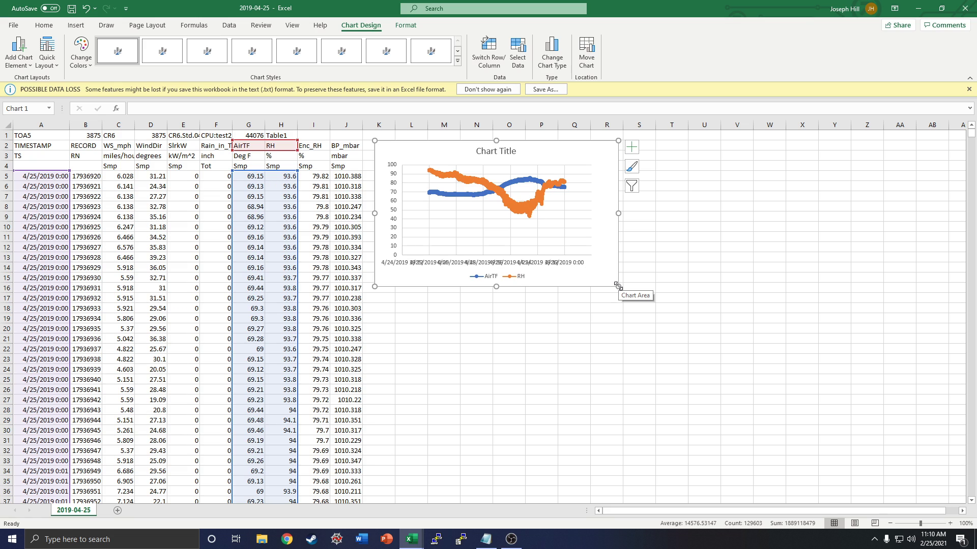
drag(618, 286, 891, 476)
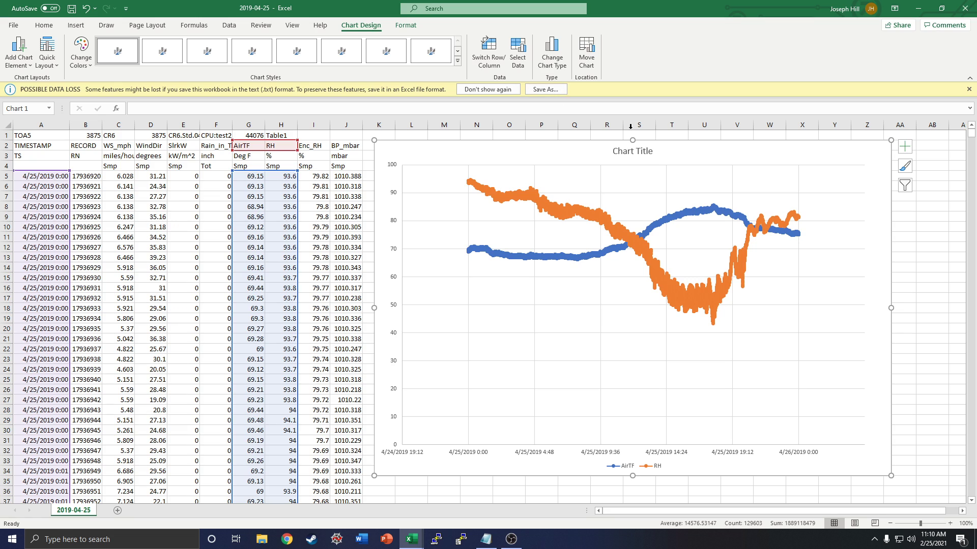
Step: Replace the chart title with "Temperature vs Relative Humidity" and put "04/25/2019" on a second line
click(641, 151)
triple_click(641, 151)
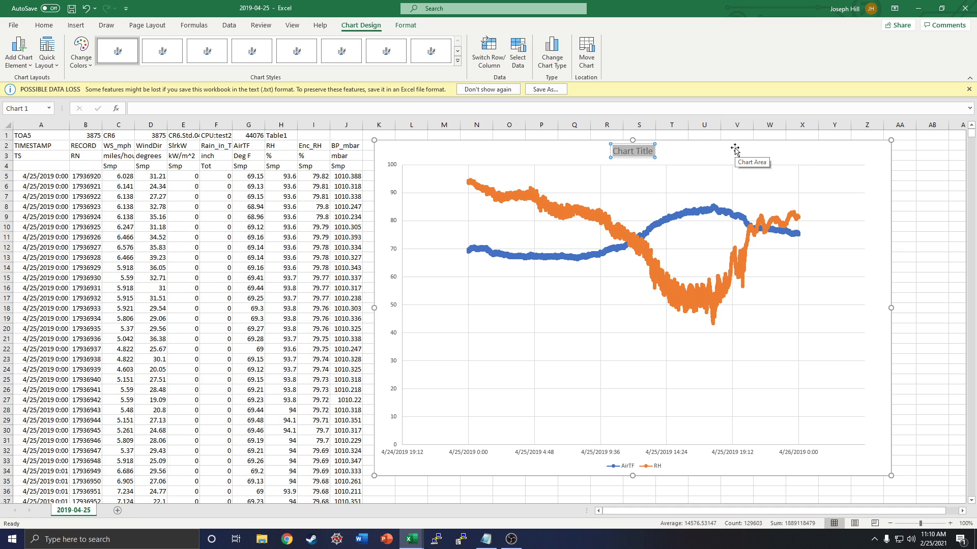
text(Temperature)
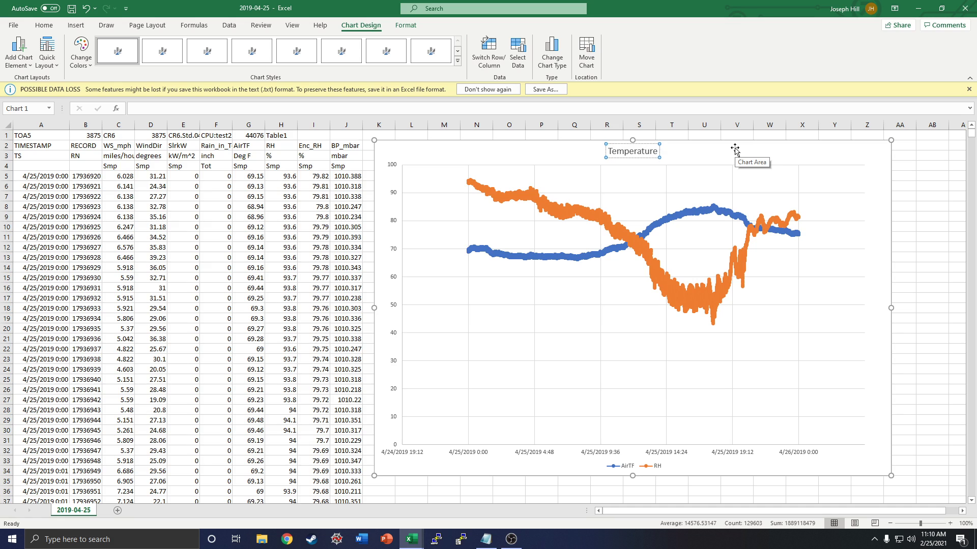
text( vs Relative Humidity)
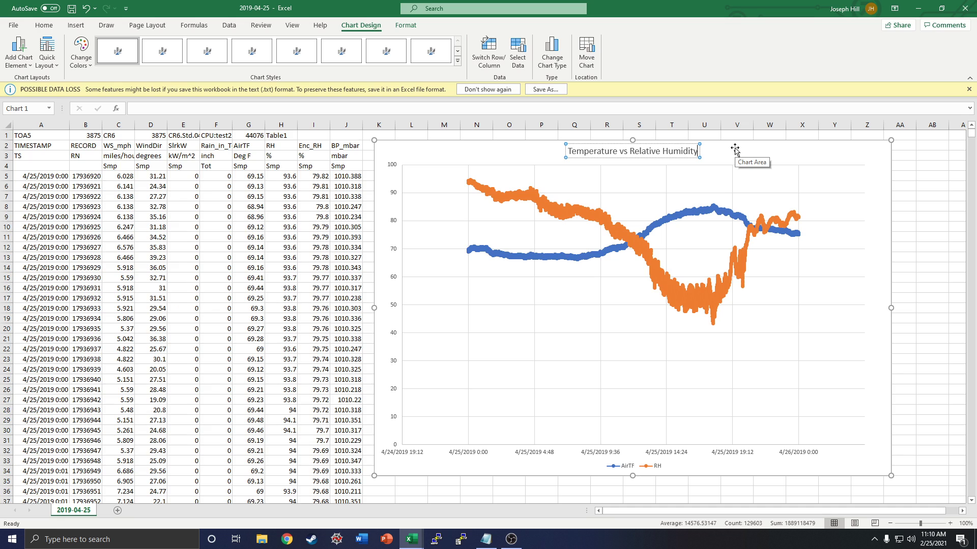
key(Return)
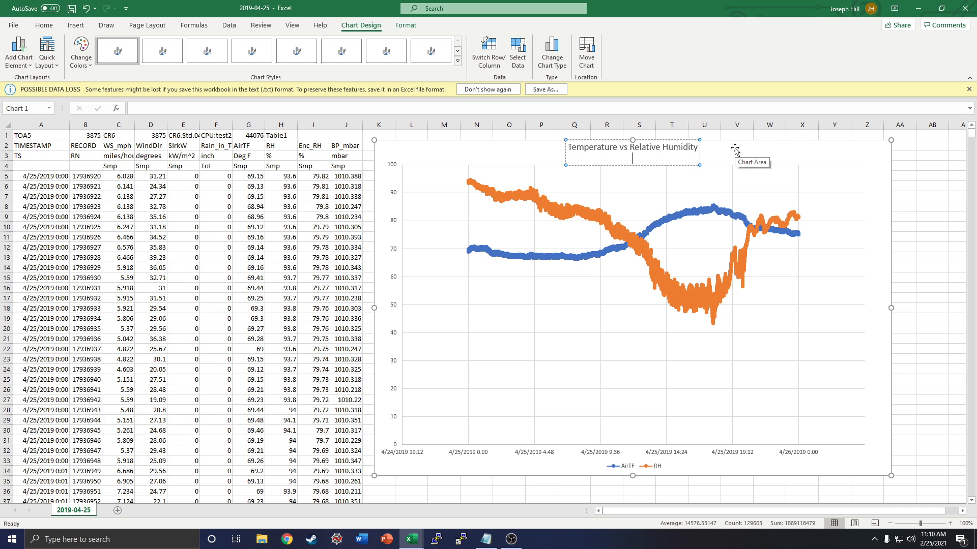
text(04/25/2019)
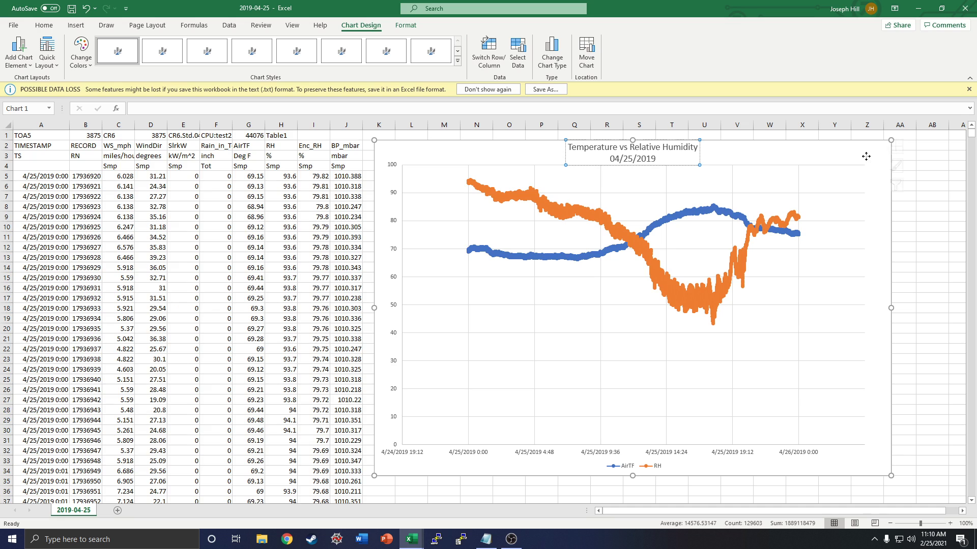
click(887, 161)
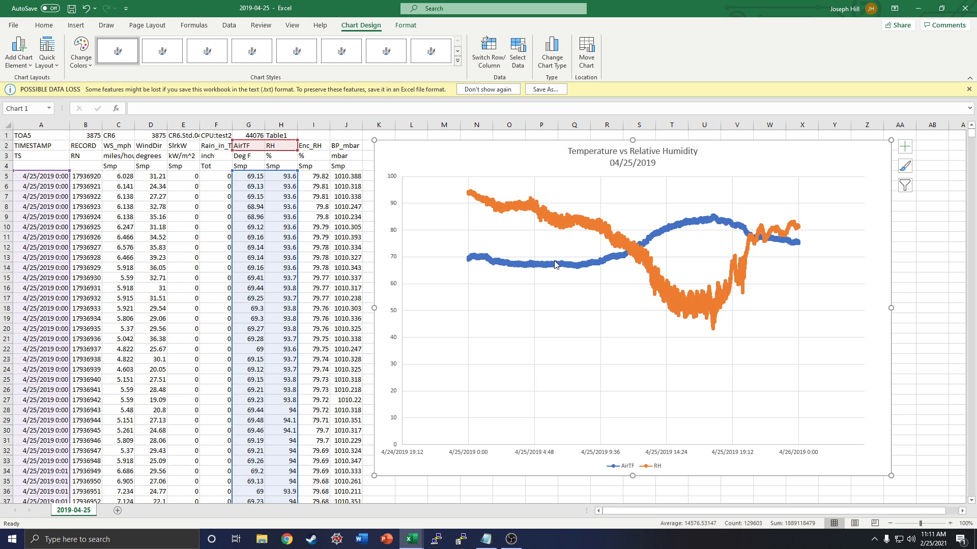
Step: Add a primary horizontal axis title to the chart
click(24, 58)
mouse_move(32, 80)
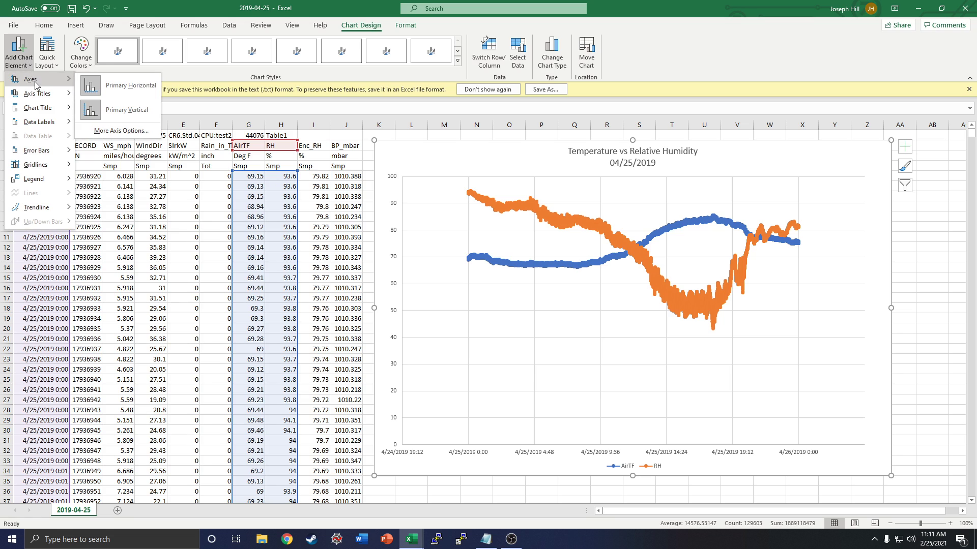
mouse_move(42, 98)
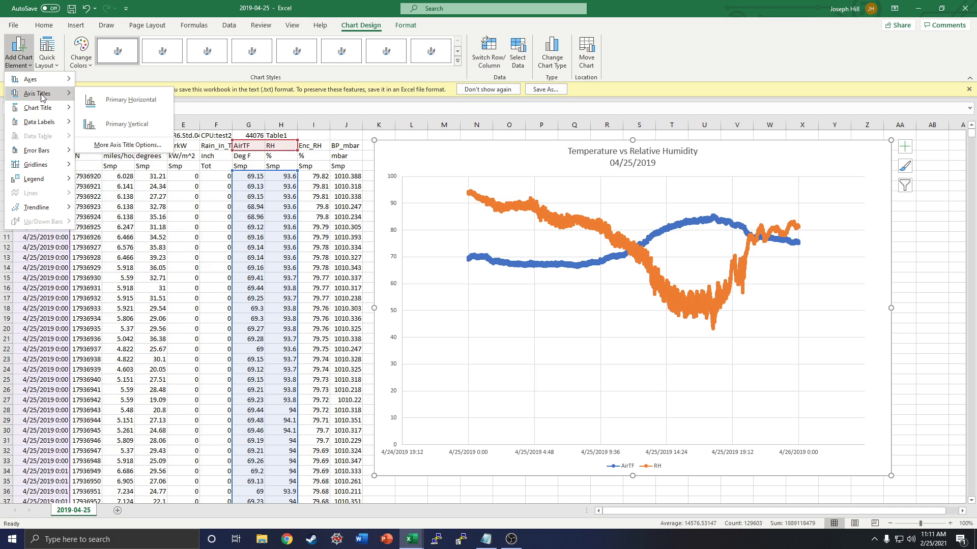
click(134, 100)
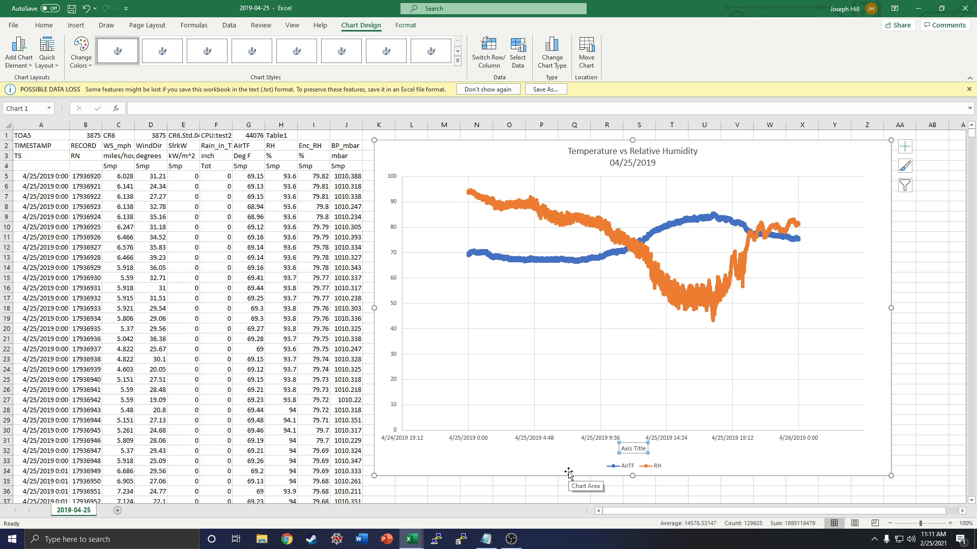
Step: Change the horizontal axis title text to "Local Time (CST)"
triple_click(644, 448)
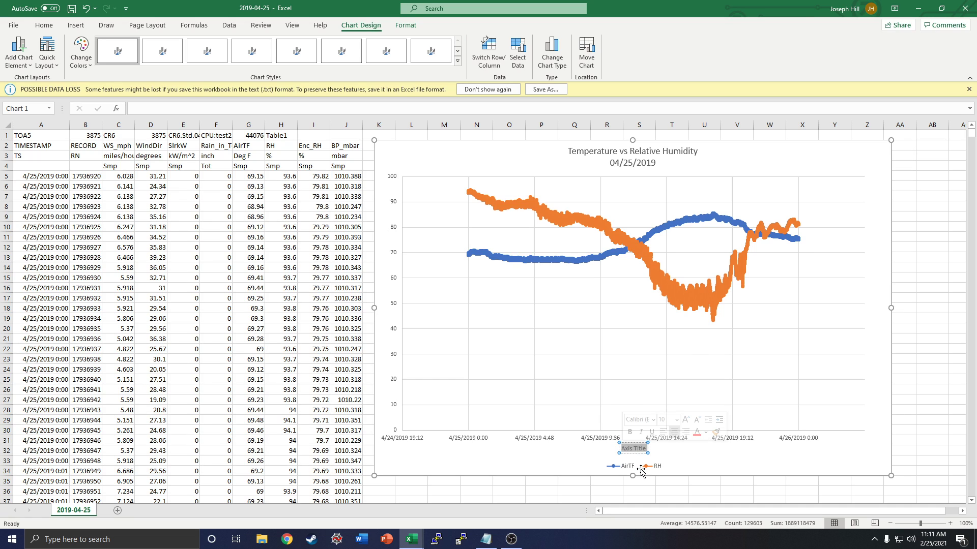
text(Time (C)
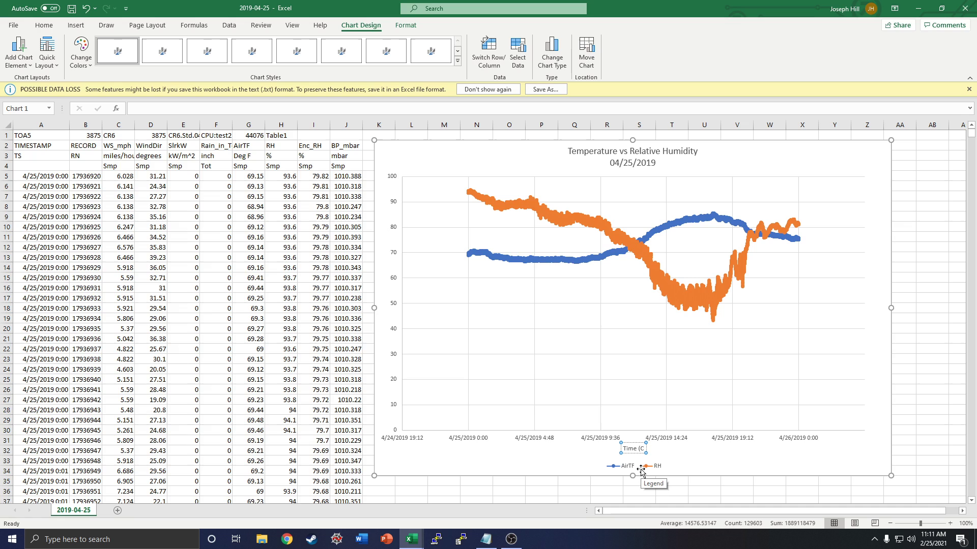
key(BackSpace)
key(BackSpace)
key(BackSpace)
key(BackSpace)
key(BackSpace)
key(BackSpace)
key(BackSpace)
text(Local Time (CST))
click(753, 458)
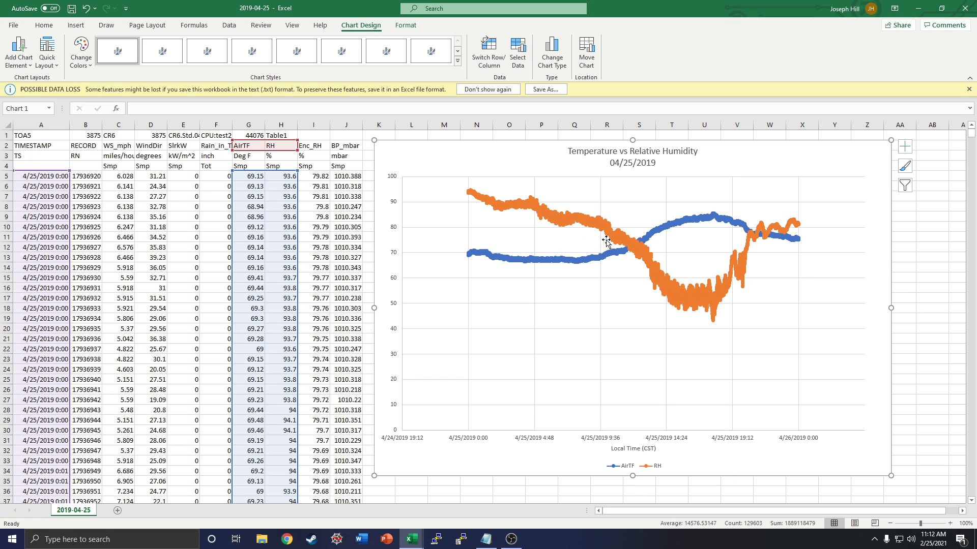
Step: Plot the RH data series on the secondary axis and close the series formatting options
right_click(682, 297)
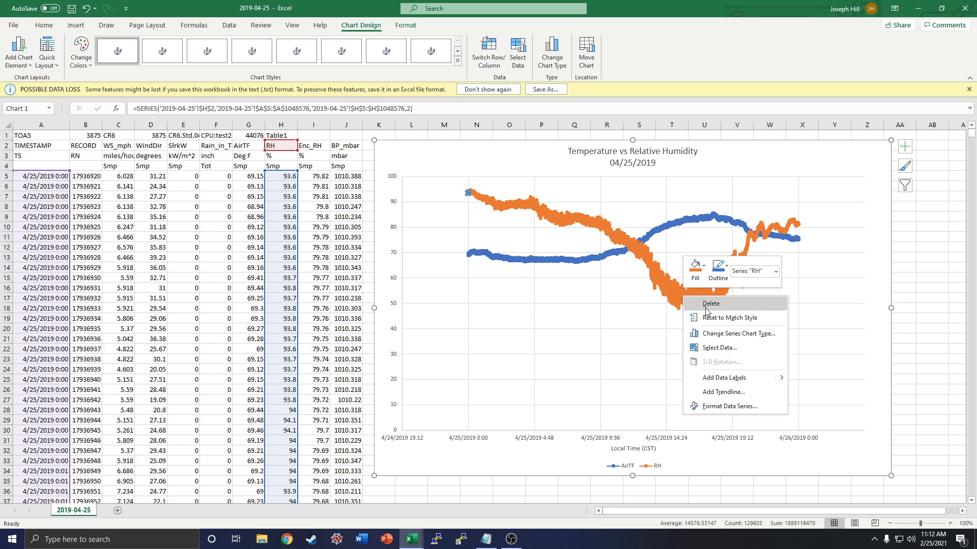
click(729, 408)
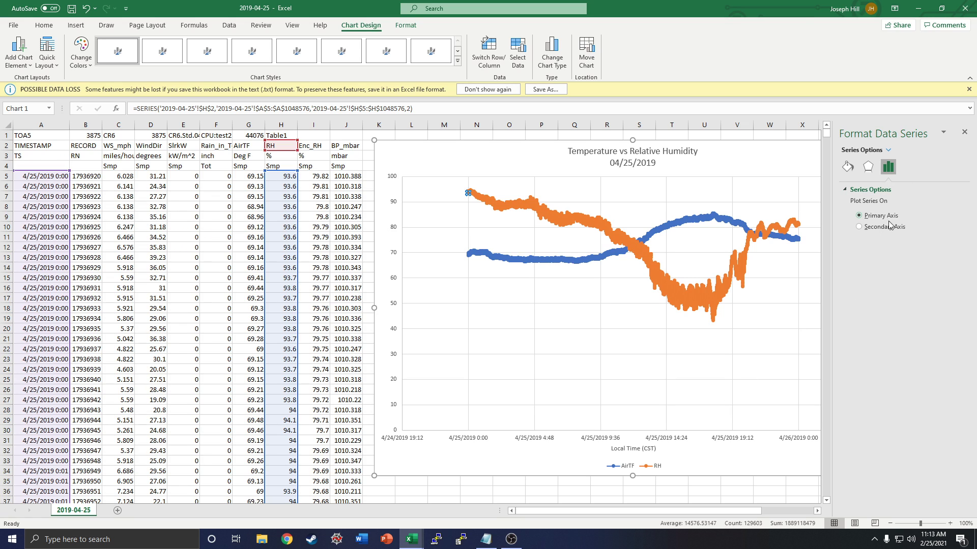
click(860, 228)
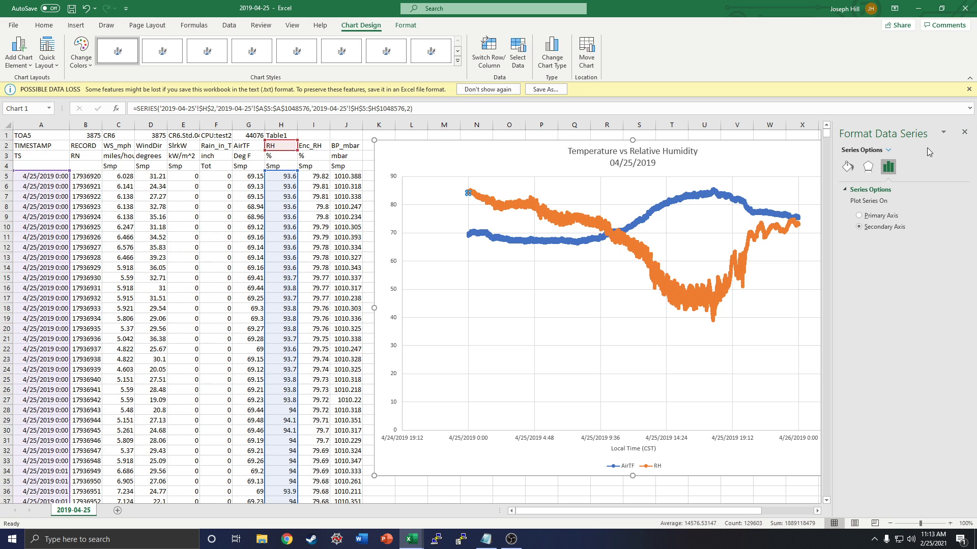
click(968, 132)
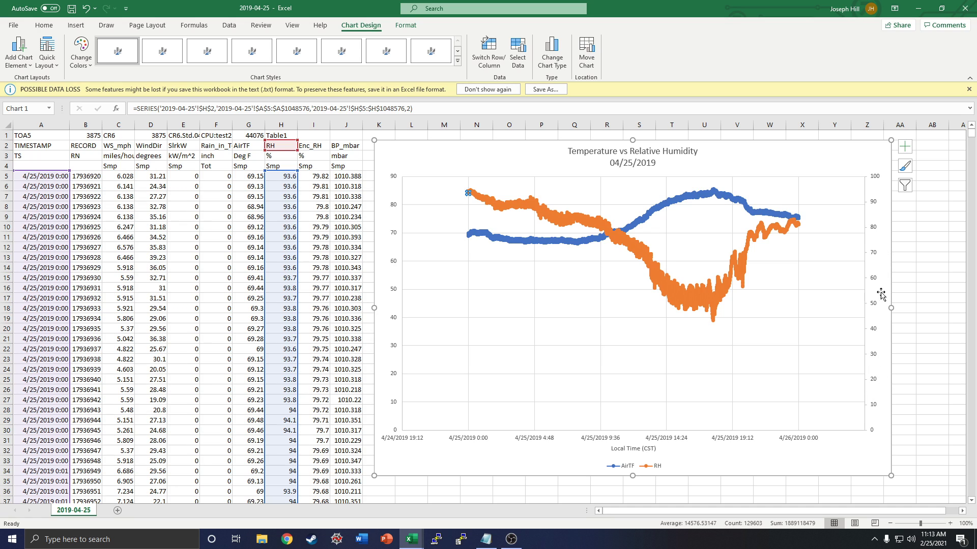
Step: Add a secondary vertical axis title to the chart and set its text to "Relative Humidity (%)"
click(22, 61)
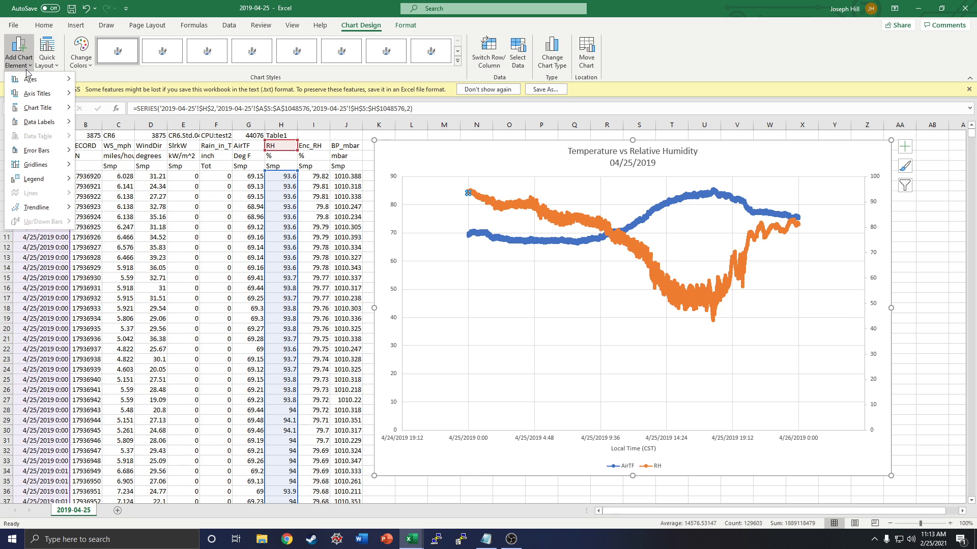
mouse_move(36, 97)
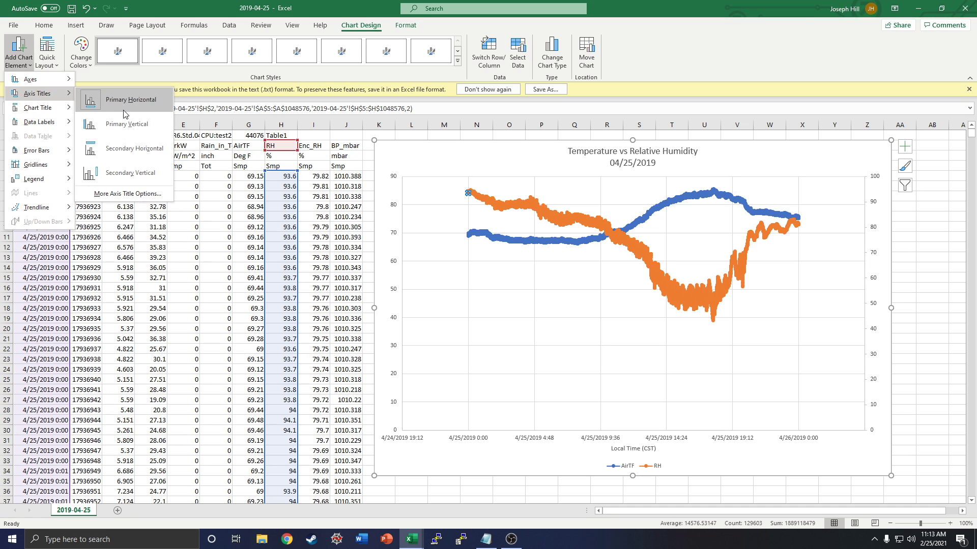
click(126, 179)
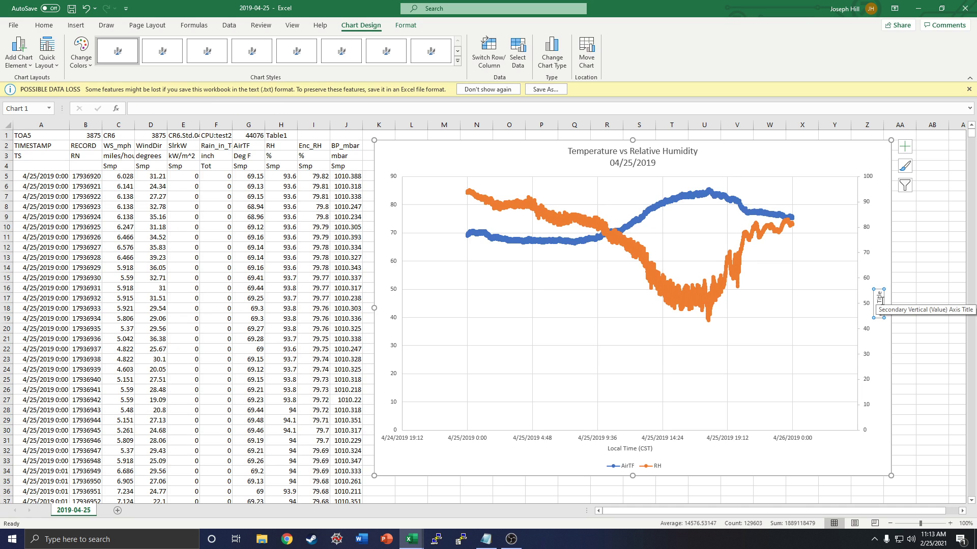
drag(879, 294, 879, 321)
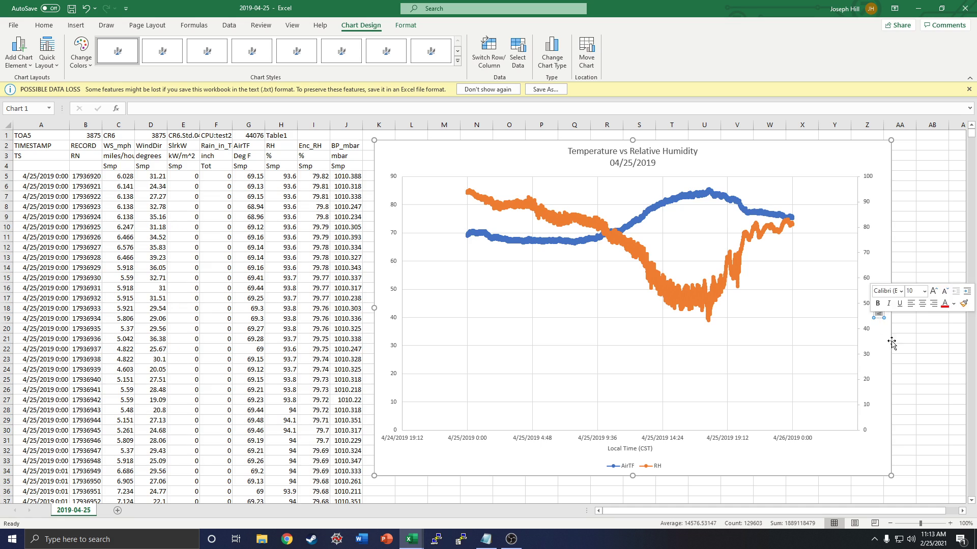
text(Relative)
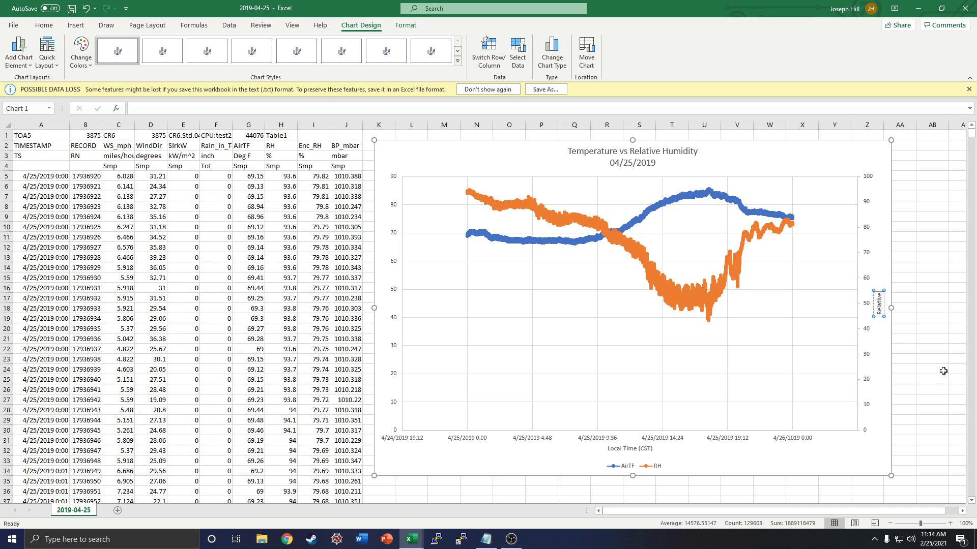
text( Humidity (%))
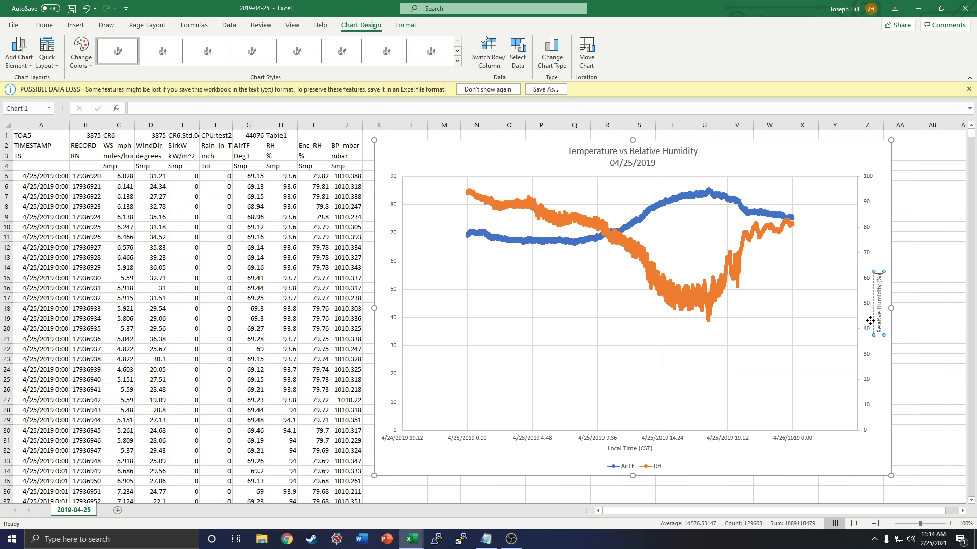
click(846, 158)
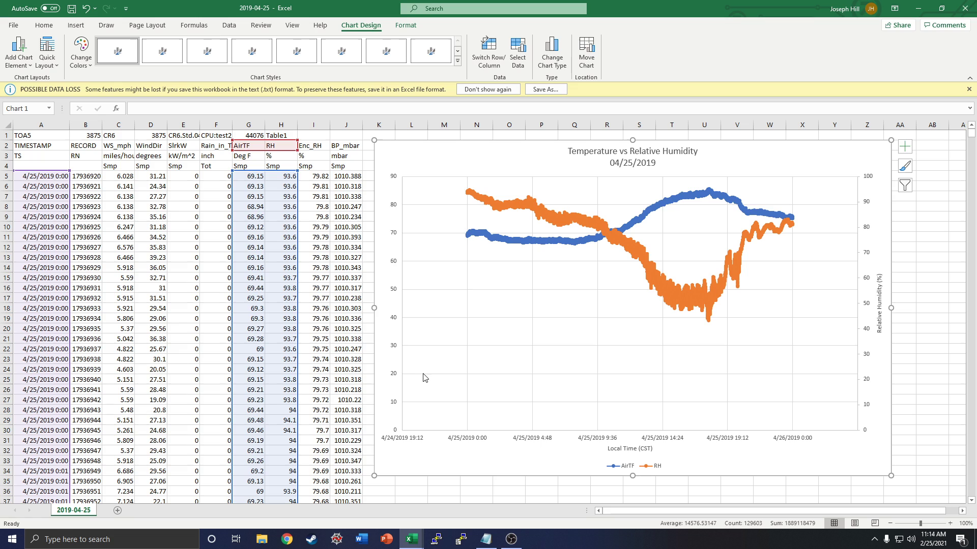
Step: Add a primary vertical axis title to the chart and set its text to "Temperature (F)"
click(16, 60)
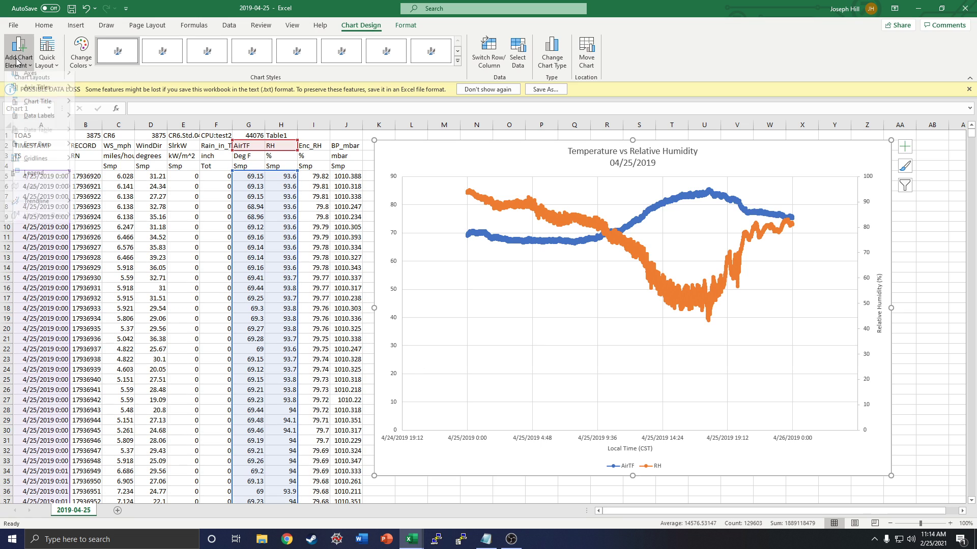
mouse_move(55, 100)
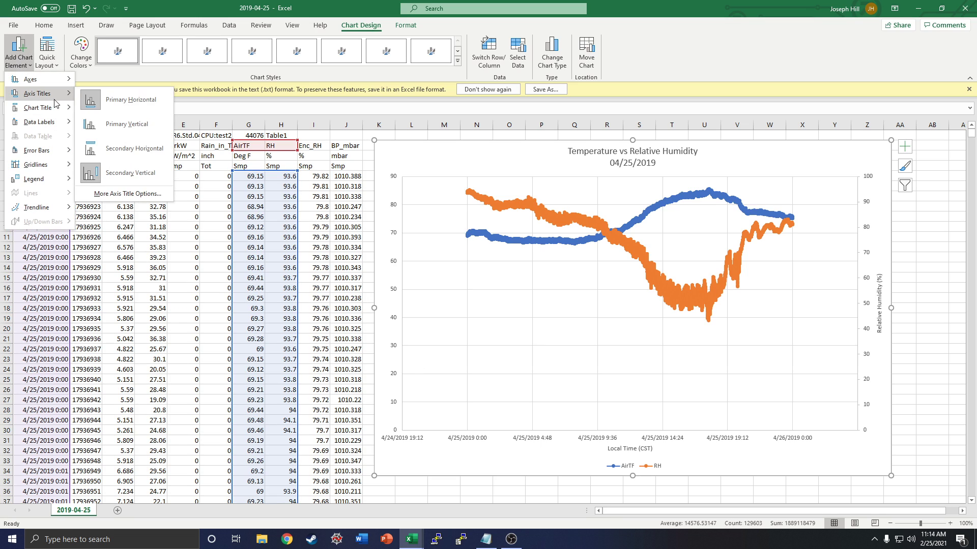
click(141, 134)
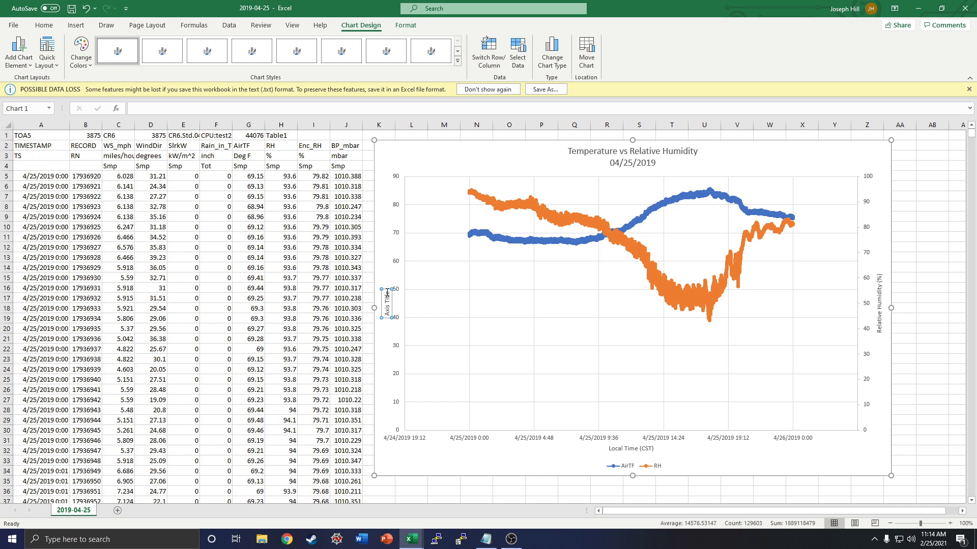
drag(387, 294, 383, 314)
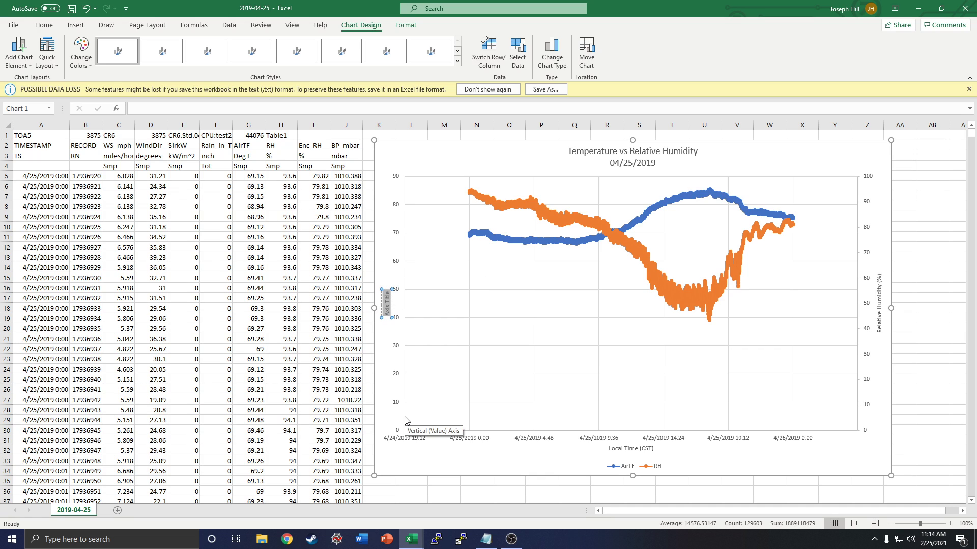
text(Temperature (f))
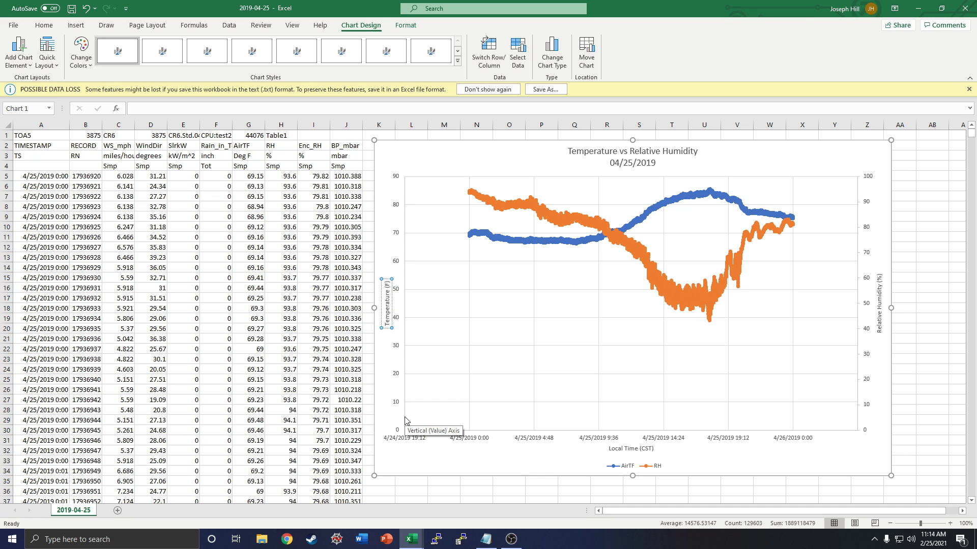
click(417, 158)
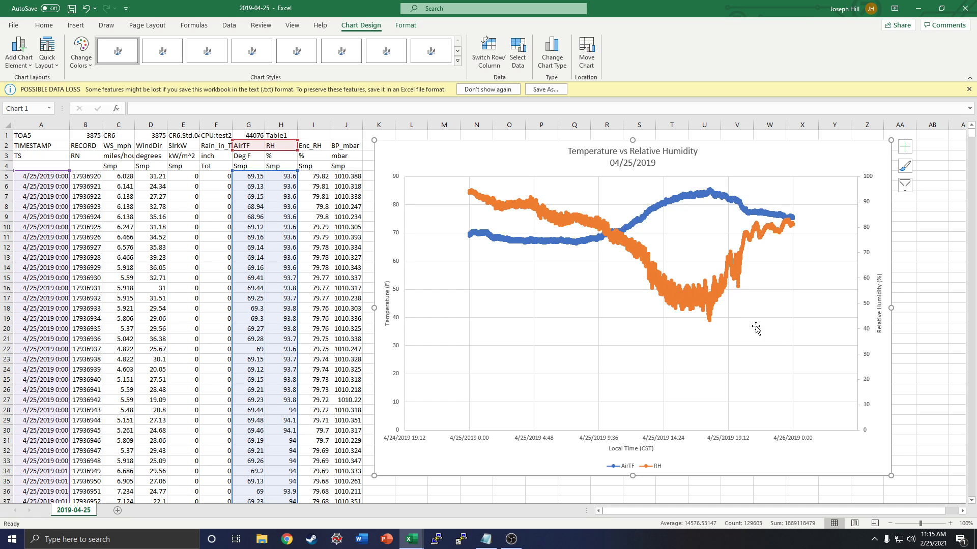
Step: Set the minimum bound of the secondary vertical (relative humidity) axis to 40 and close the axis formatting options
click(867, 307)
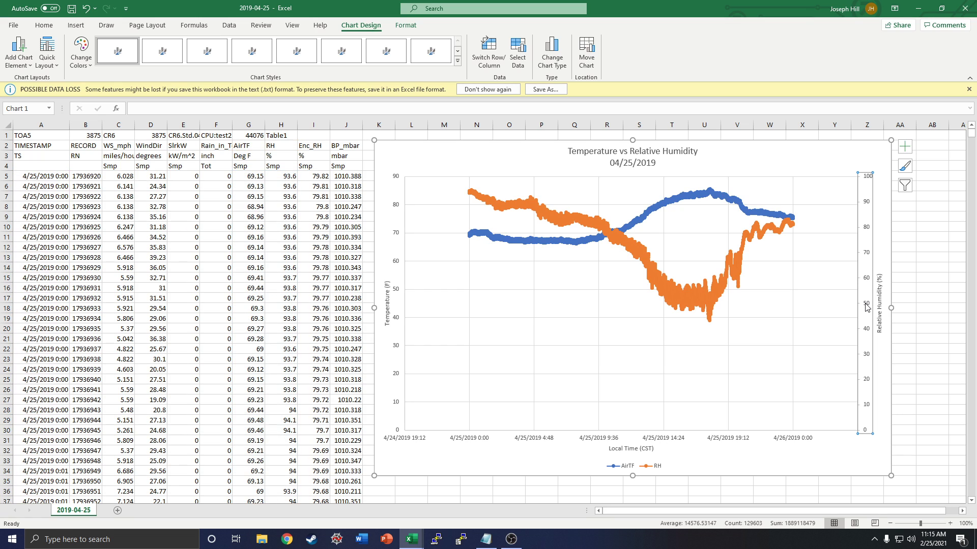
right_click(867, 307)
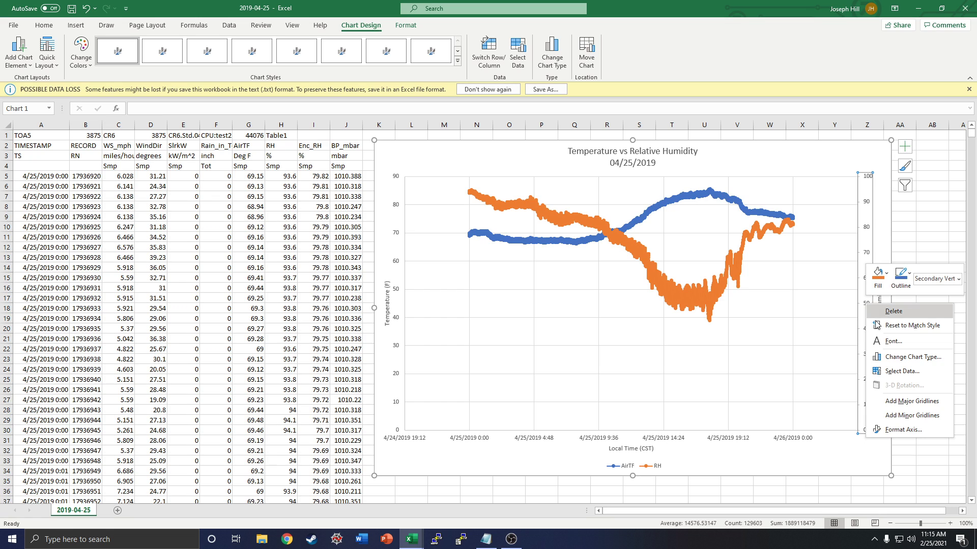
click(901, 430)
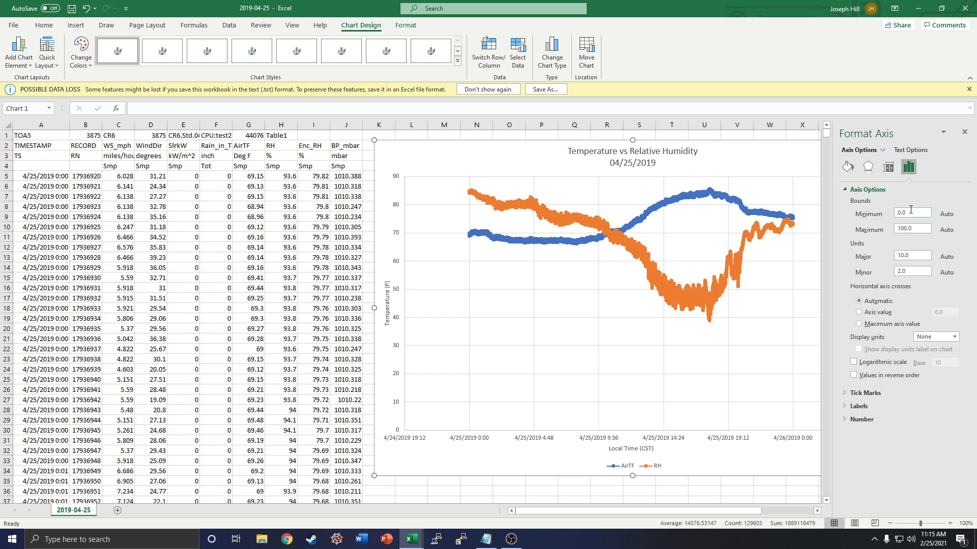
click(863, 216)
text(40)
key(Return)
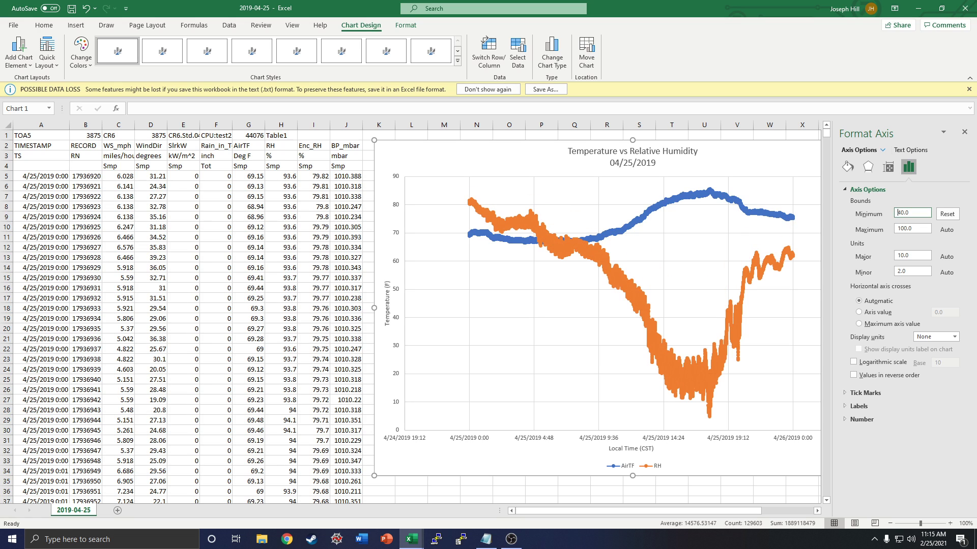
click(963, 131)
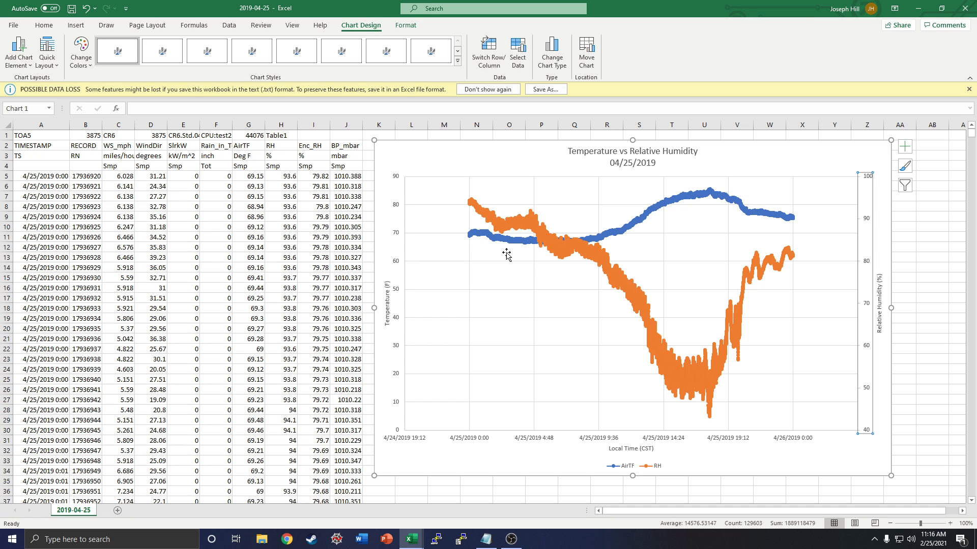
Step: Set the minimum bound of the primary vertical (temperature) axis to 60 and close the axis formatting options
click(397, 291)
right_click(399, 291)
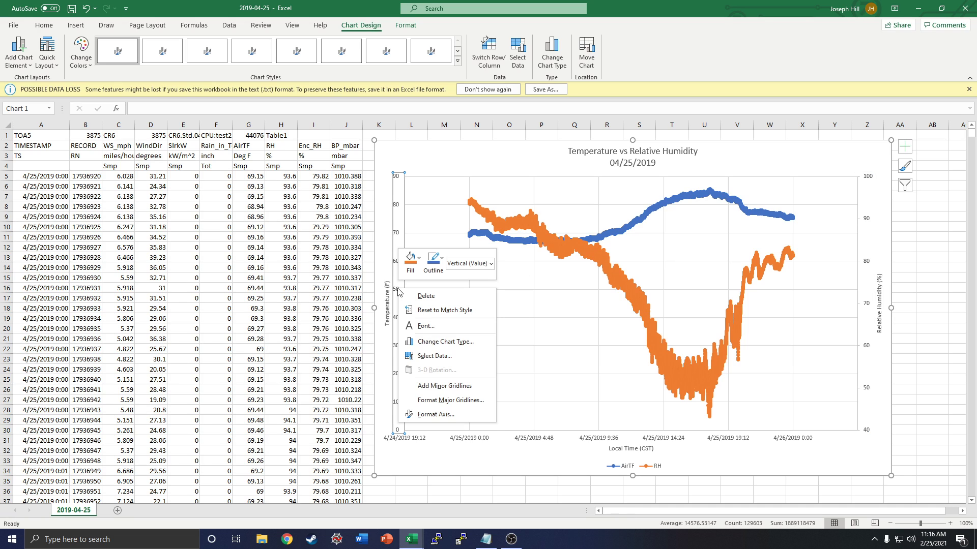
click(434, 414)
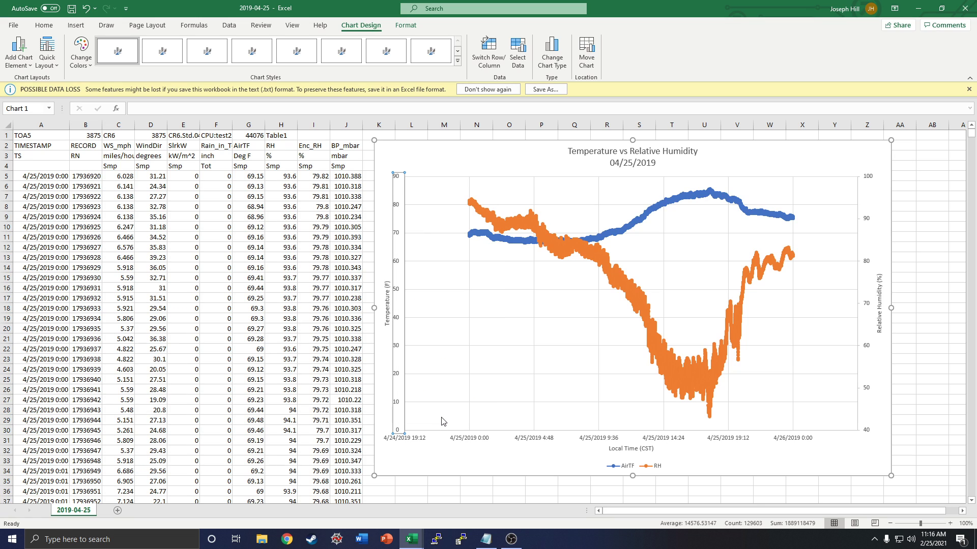
double_click(910, 212)
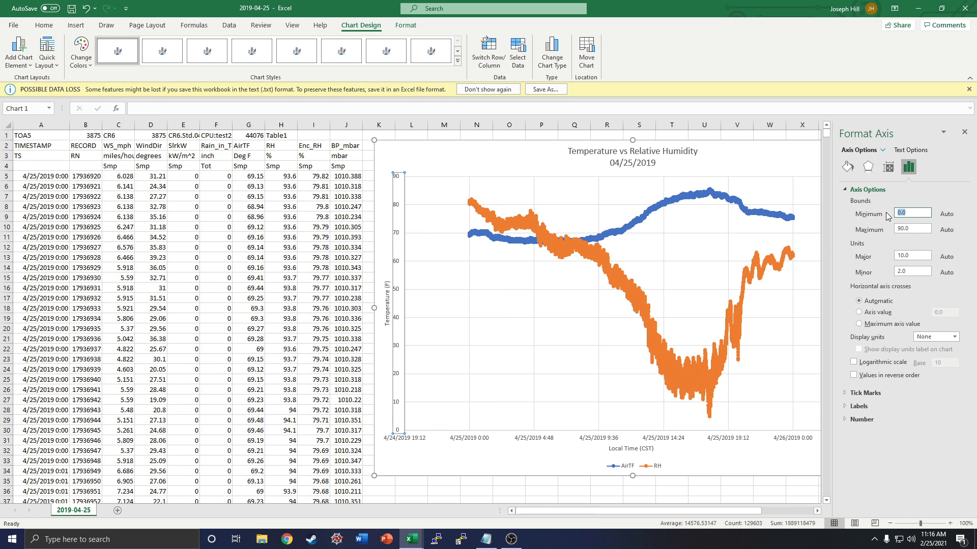
text(60)
key(Return)
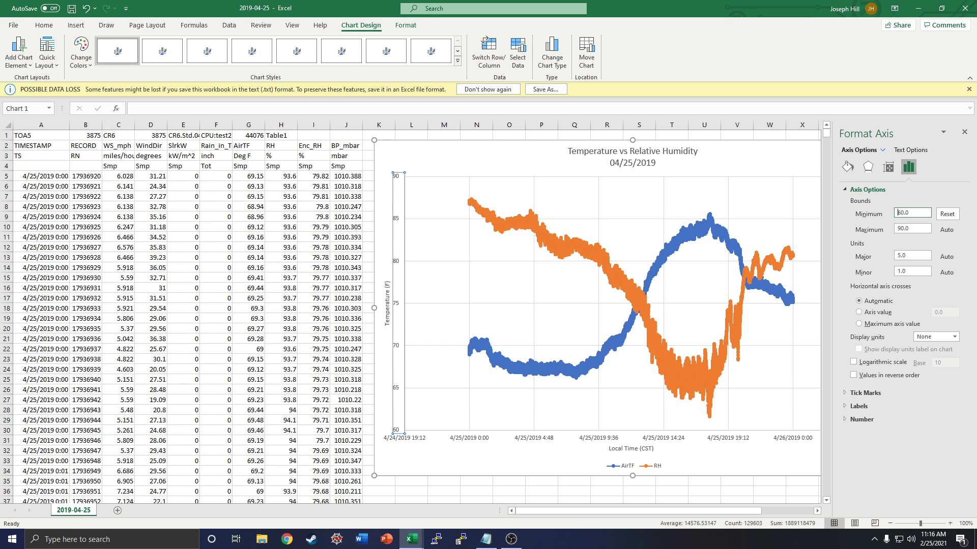
click(964, 132)
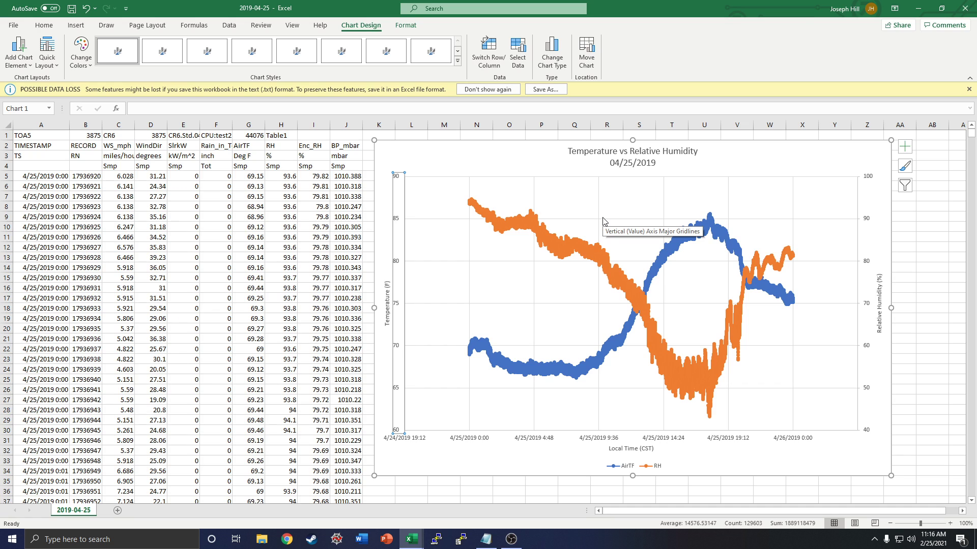
Step: Select the whole chart area and copy the chart
click(789, 153)
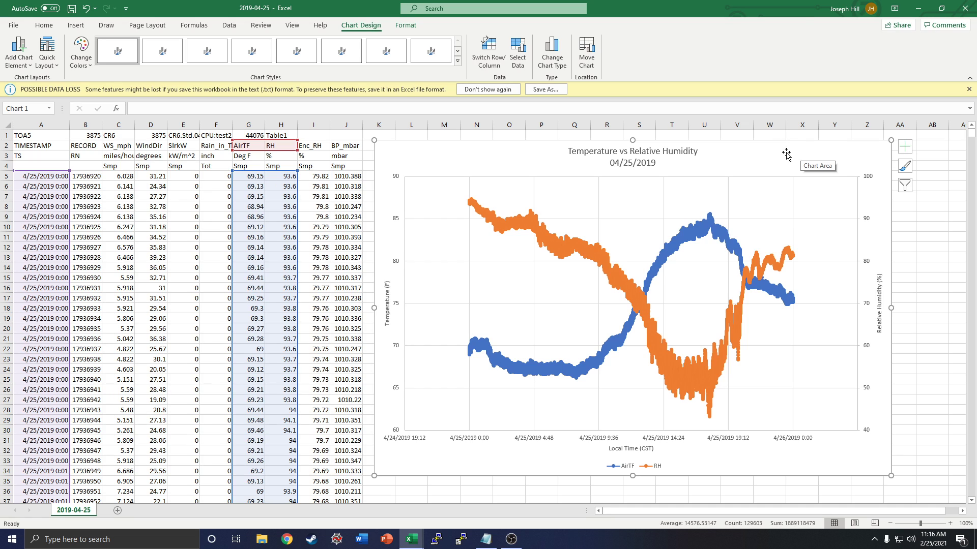
right_click(794, 155)
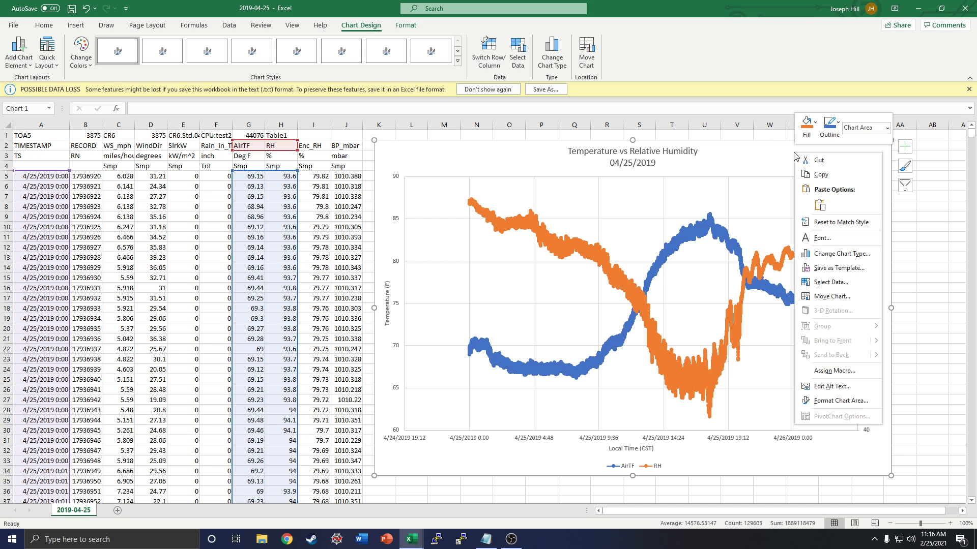
click(832, 176)
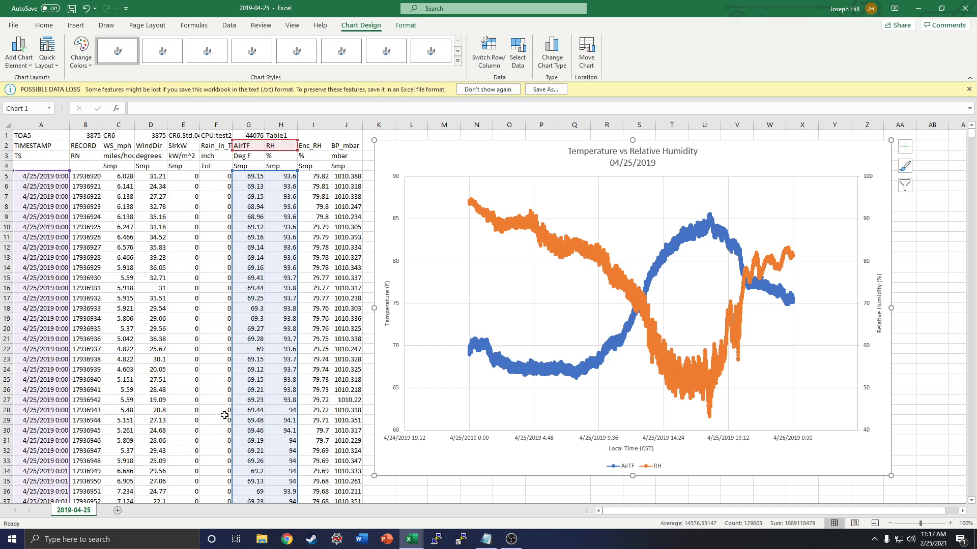
Step: Open the Snipping Tool and capture a rectangular snip of the whole temperature and humidity chart
click(114, 538)
text(snip)
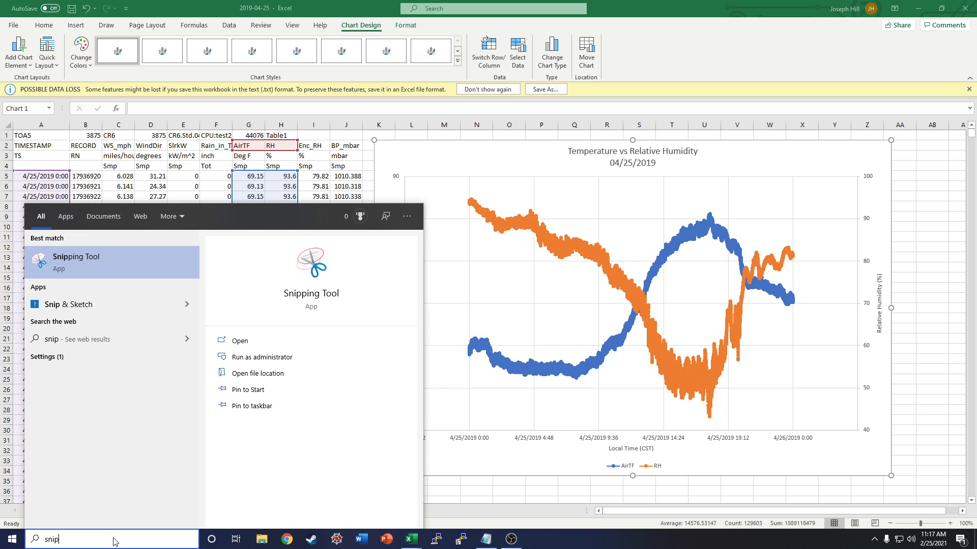
click(91, 265)
drag(912, 226, 198, 168)
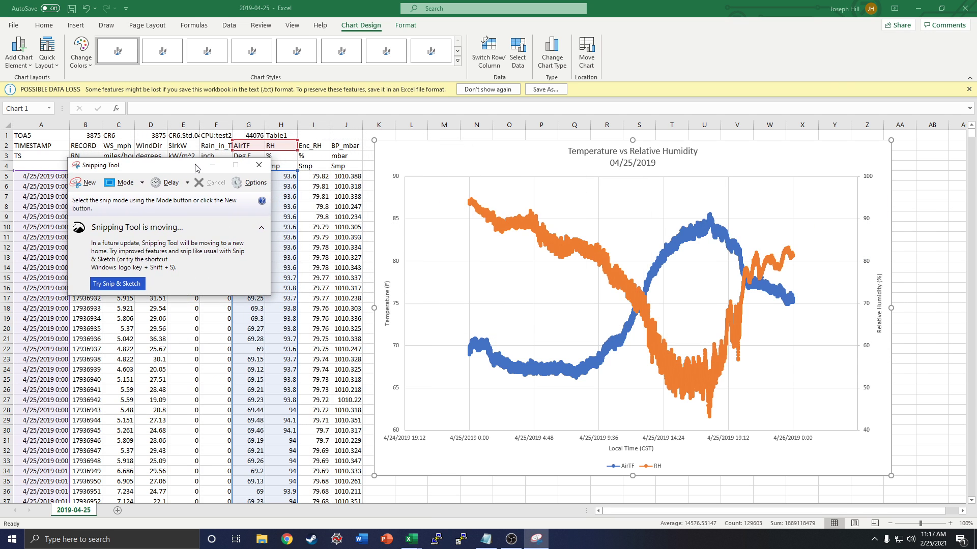
click(81, 186)
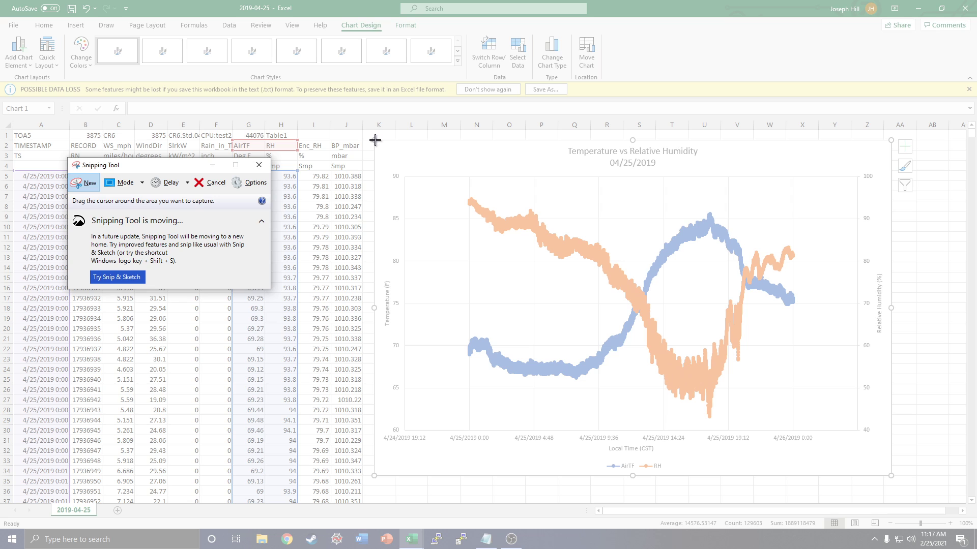
drag(374, 140, 892, 476)
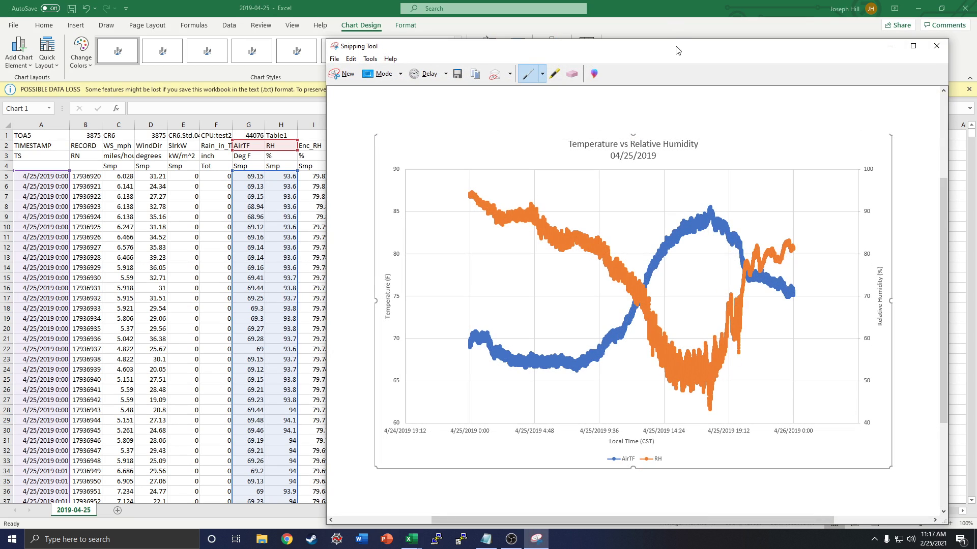
drag(677, 42, 527, 54)
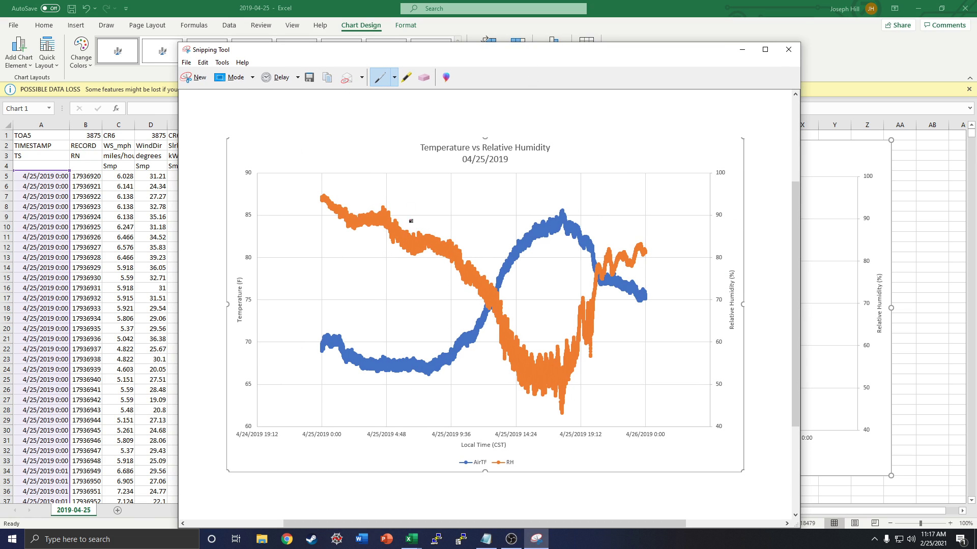
Step: Open the snip's save dialog, cancel it, and close the Snipping Tool without saving the snip
click(309, 78)
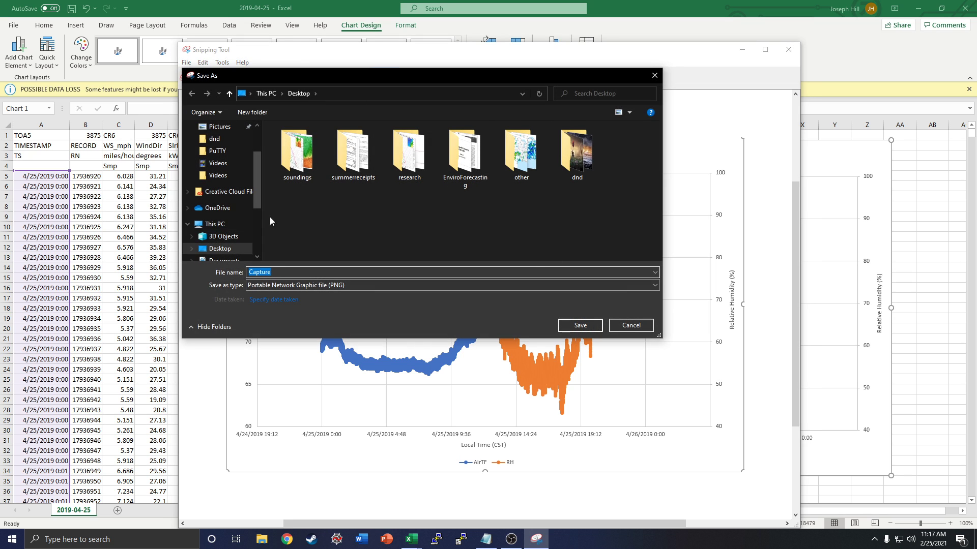
click(654, 76)
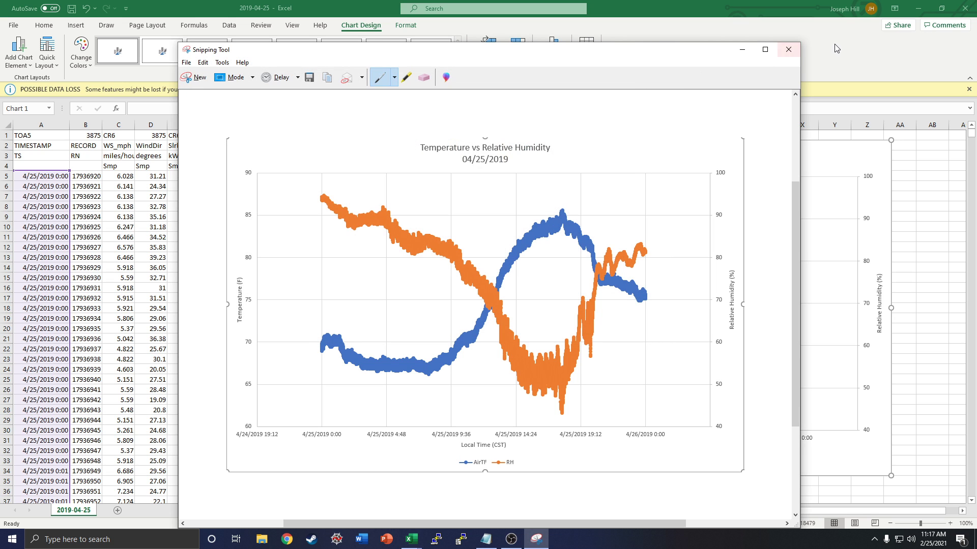
click(782, 50)
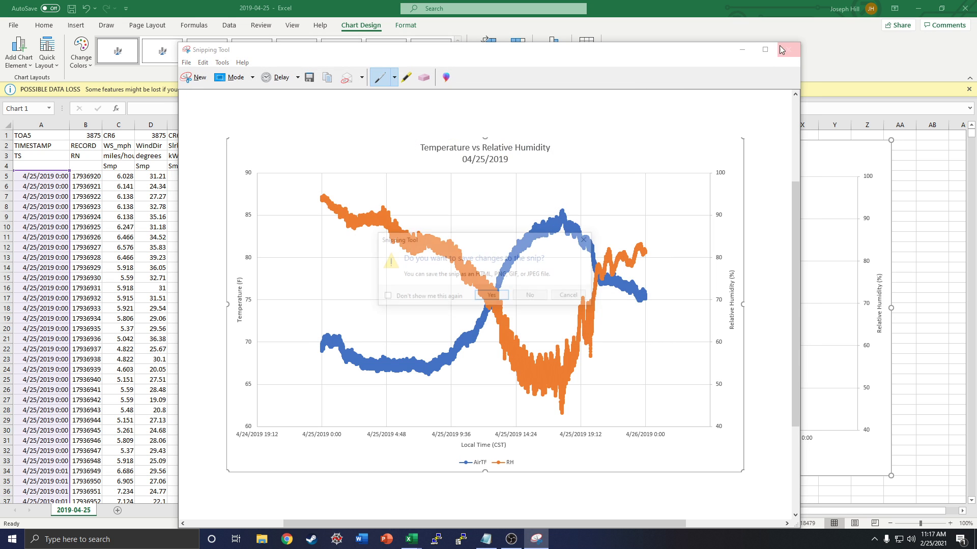
click(541, 293)
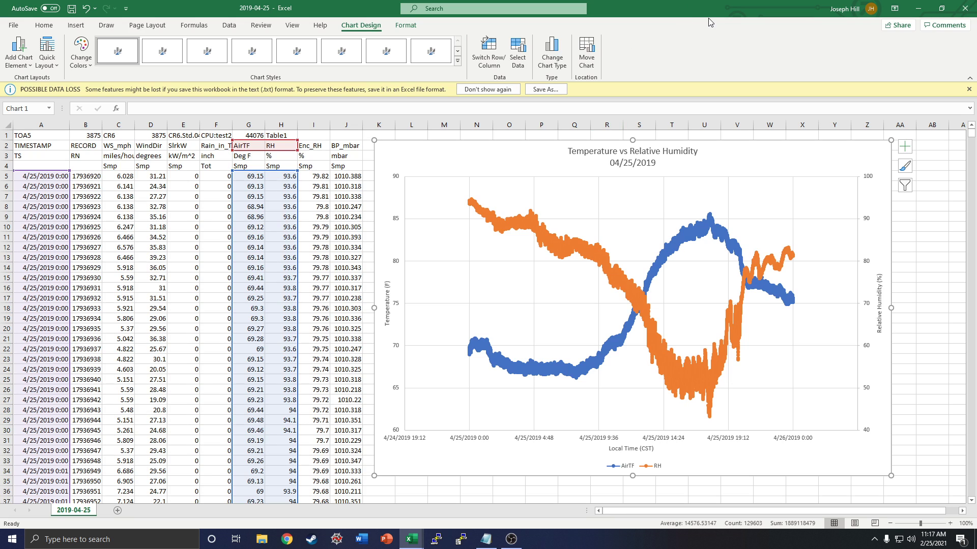